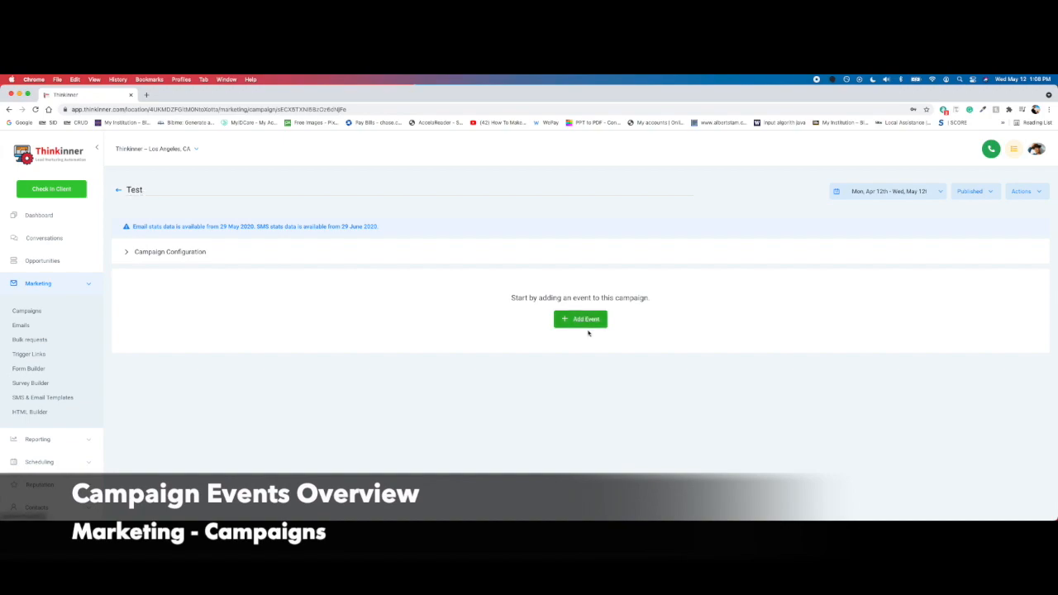
- Add an SMS event to the Test campaign with the message "Hi" followed by the contact's first name custom value
left_click(579, 319)
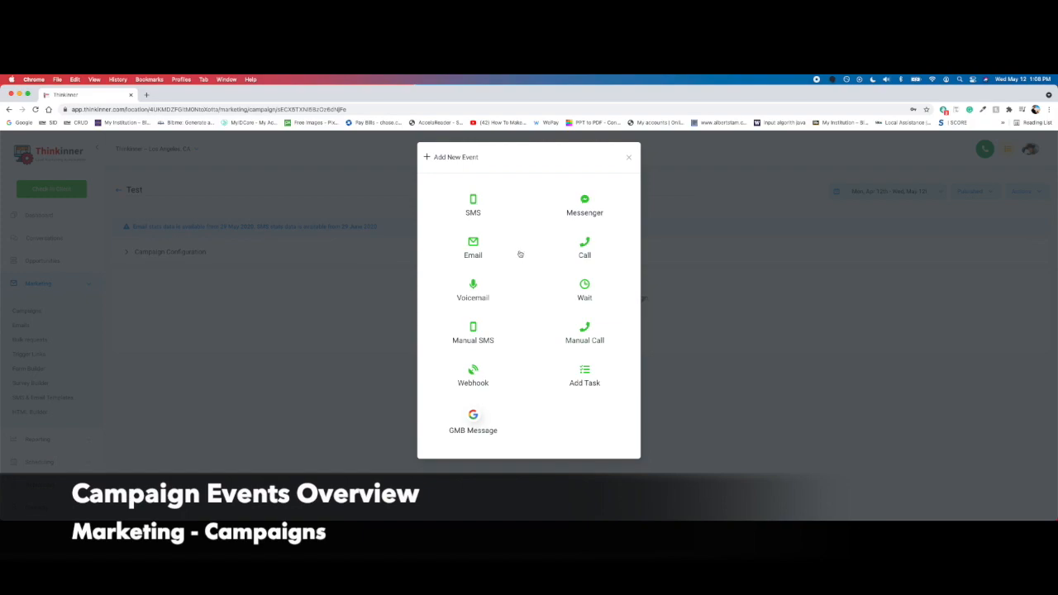
left_click(475, 205)
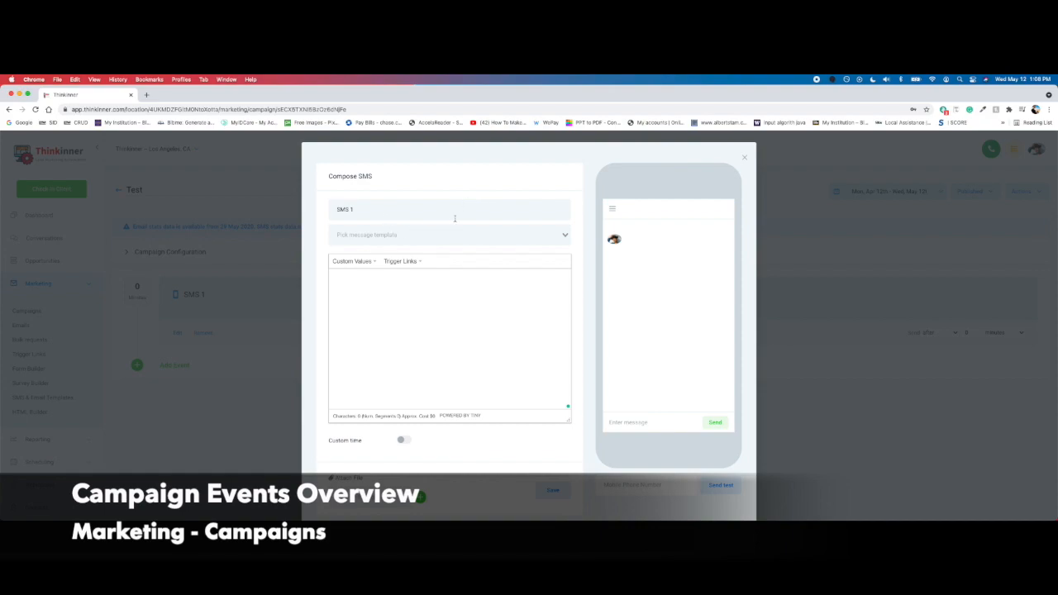
left_click(424, 237)
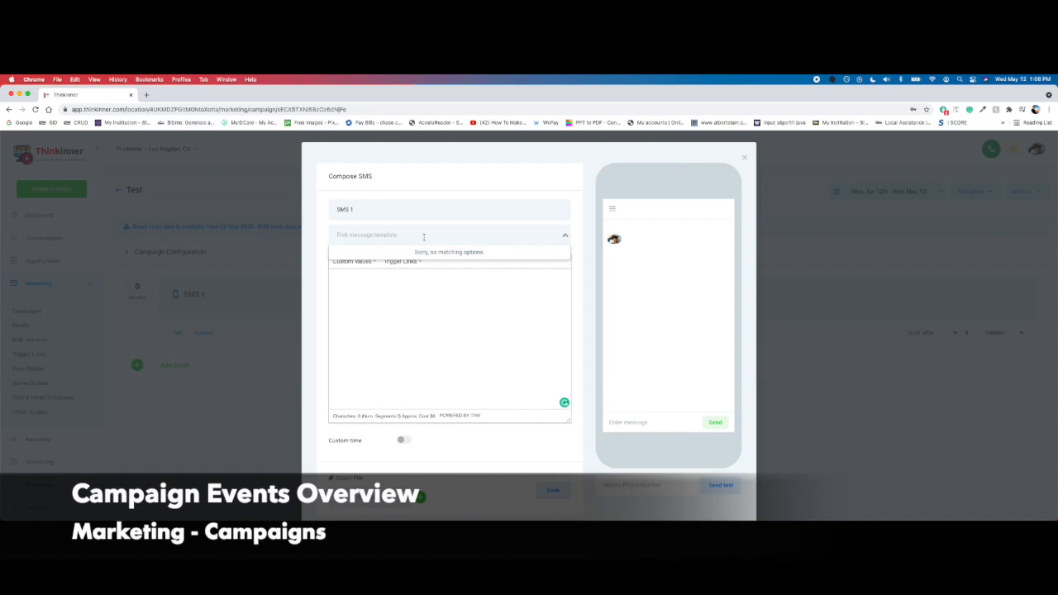
left_click(431, 285)
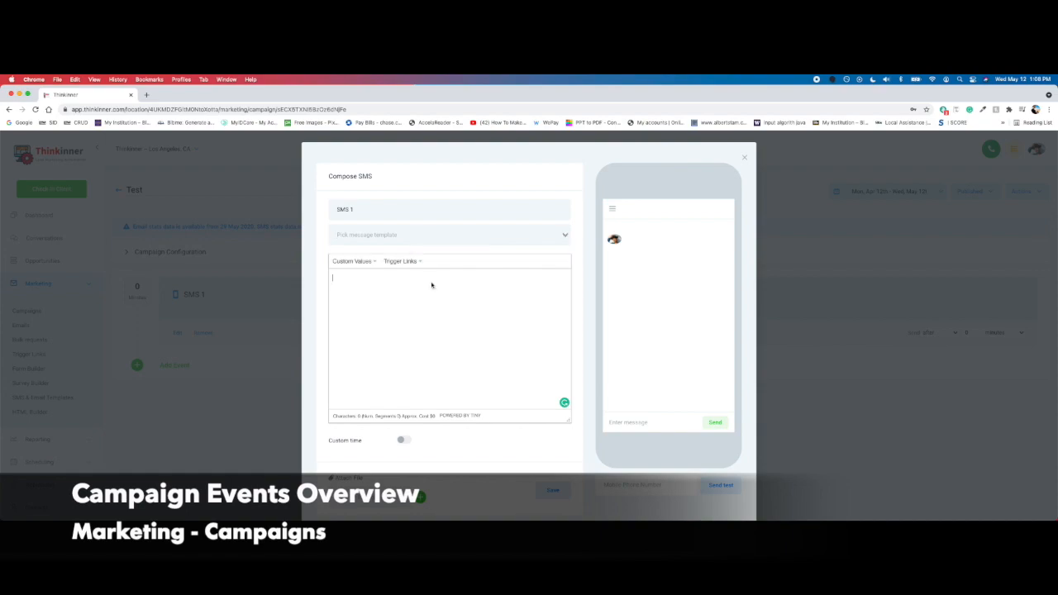
type("Hi")
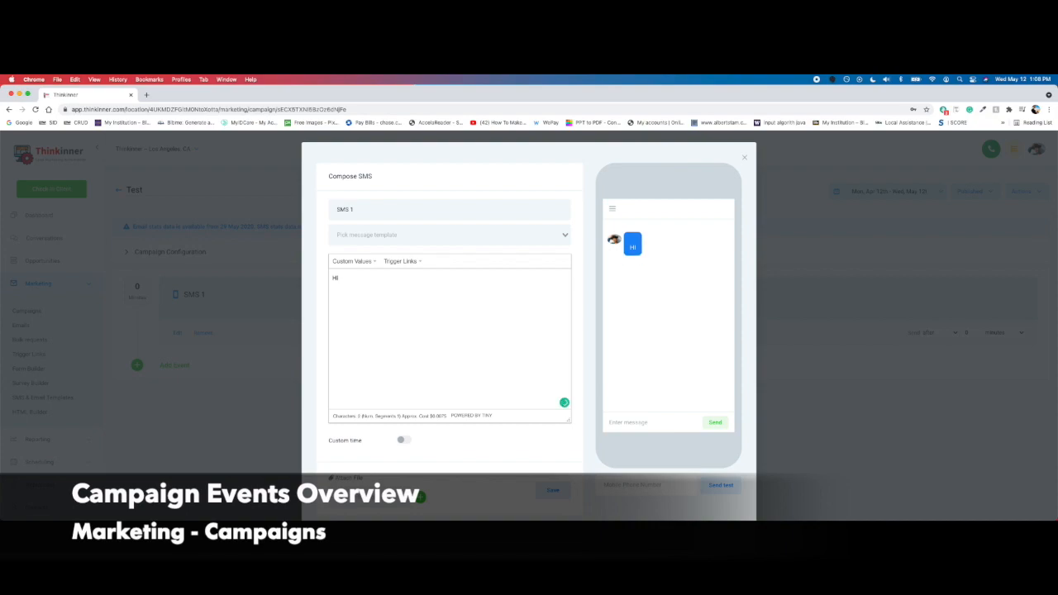
left_click(375, 263)
mouse_move(389, 275)
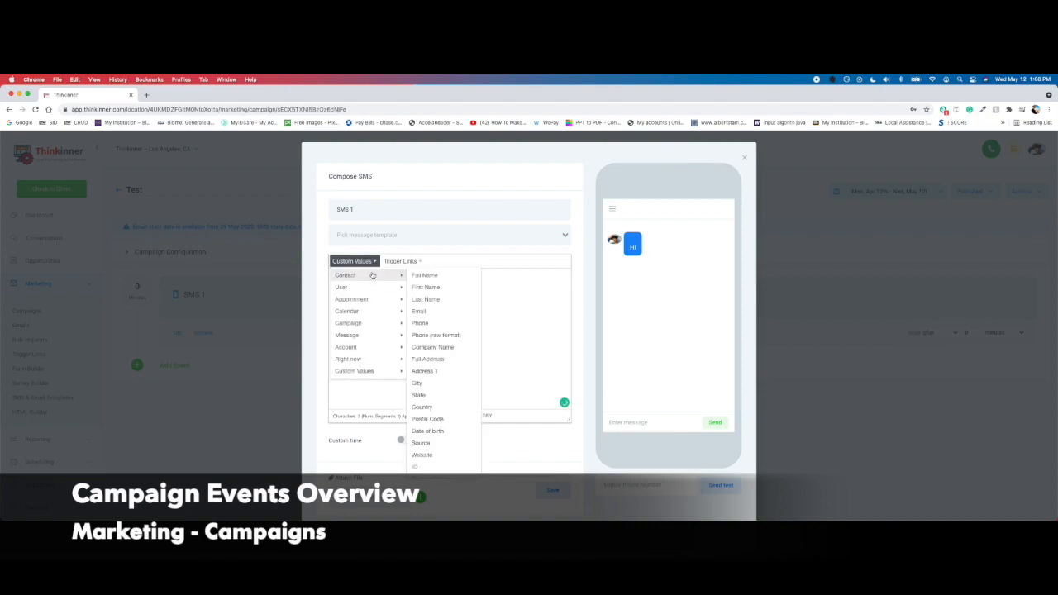
left_click(426, 287)
key("Return")
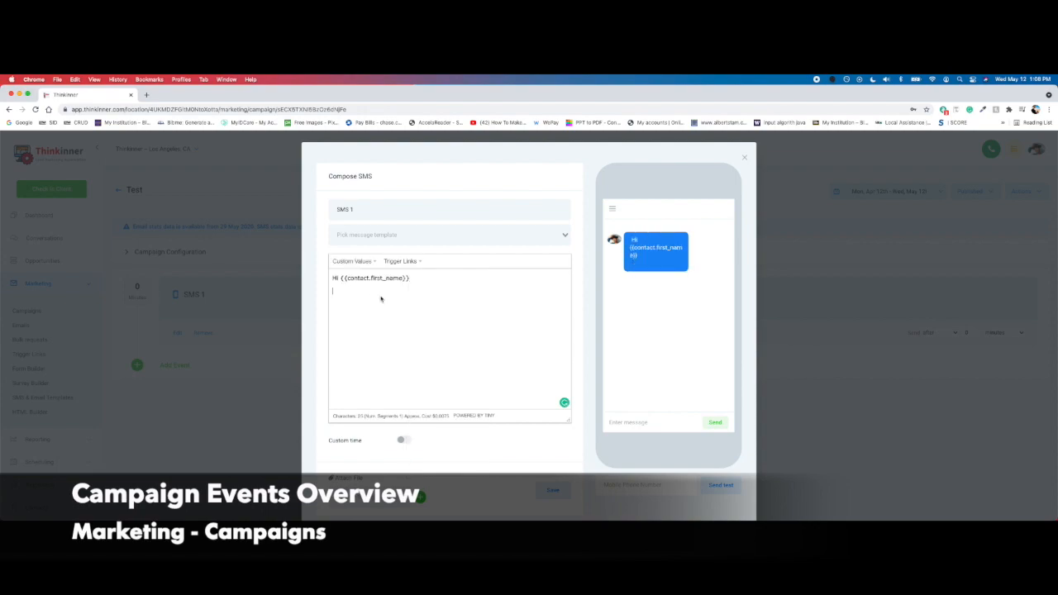
- Enable custom time for the SMS event and review its condition, day and time settings
scroll(405, 311, "down", 2)
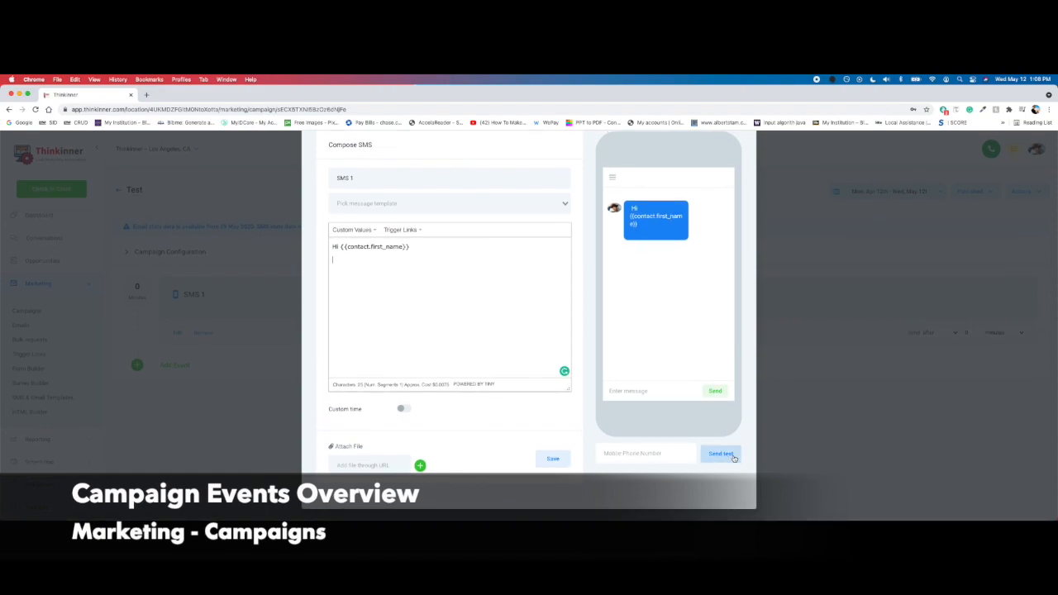
left_click(404, 409)
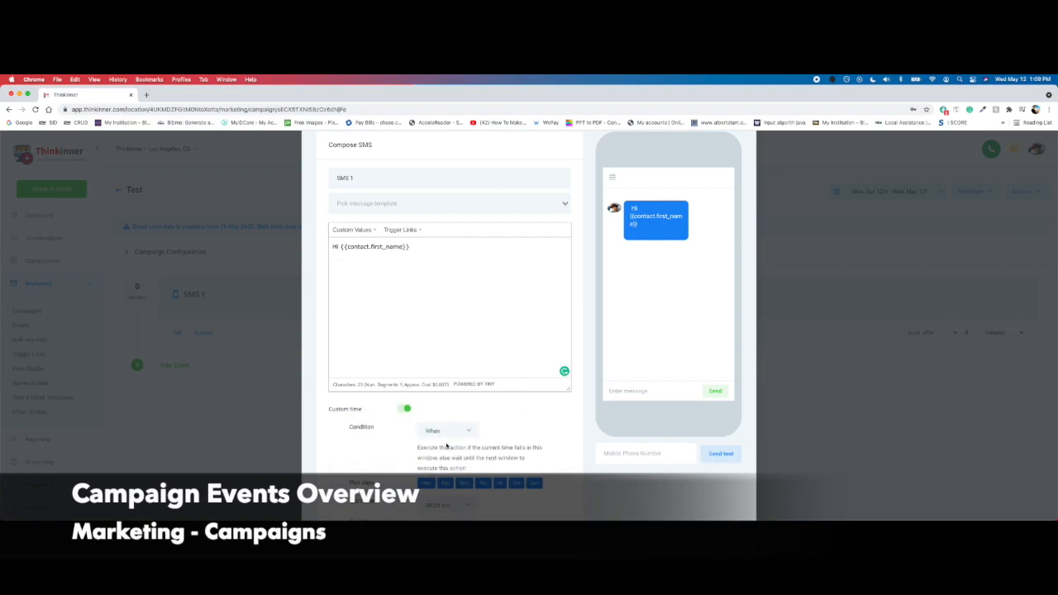
scroll(498, 315, "down", 2)
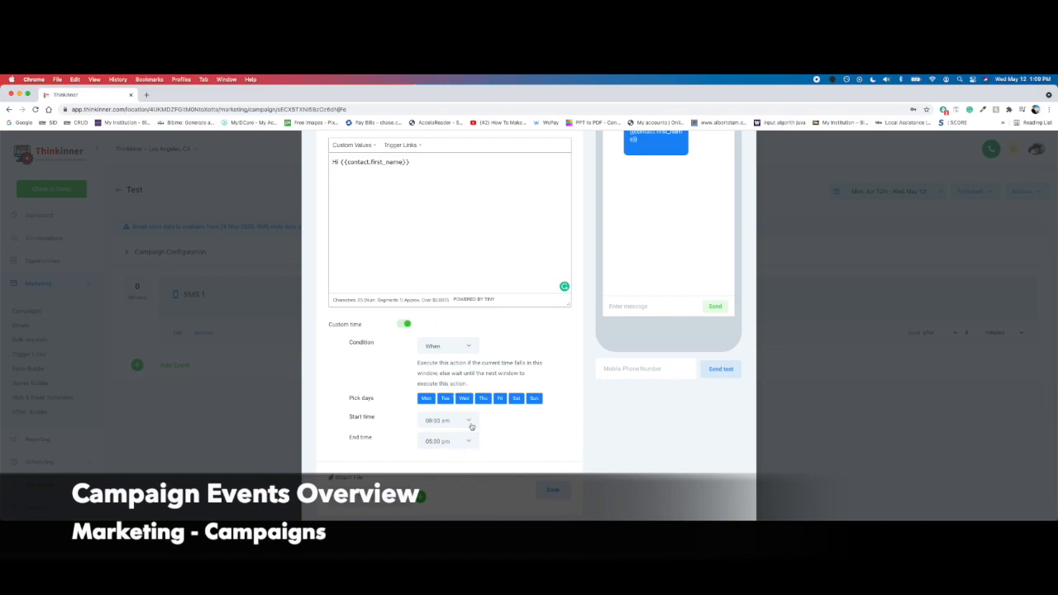
scroll(446, 424, "down", 1)
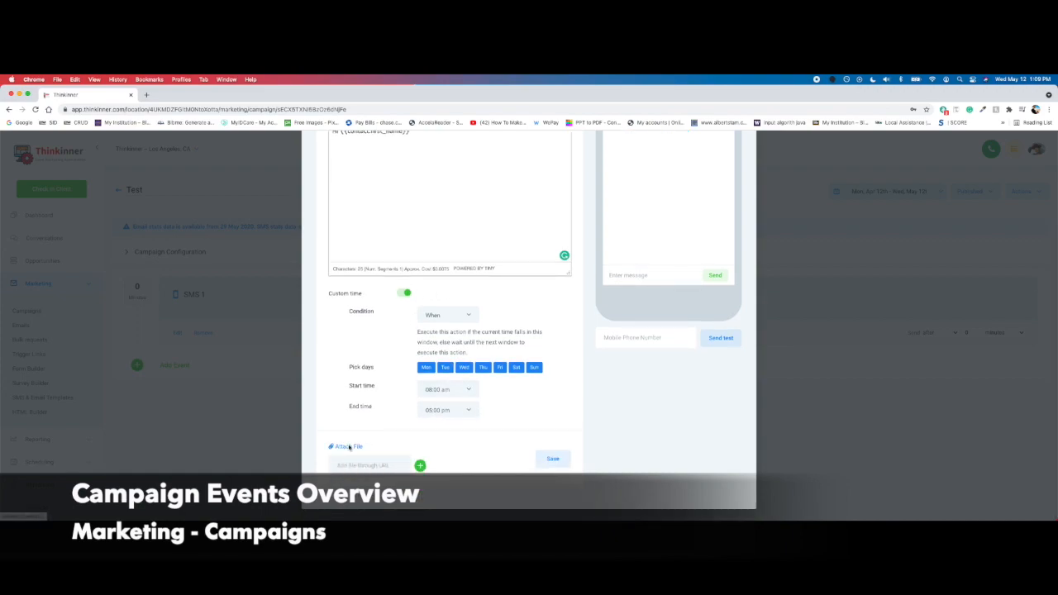
- Attach BOWLS only.jpg from Downloads to the SMS, check the message preview and save the event
left_click(349, 447)
scroll(479, 330, "down", 3)
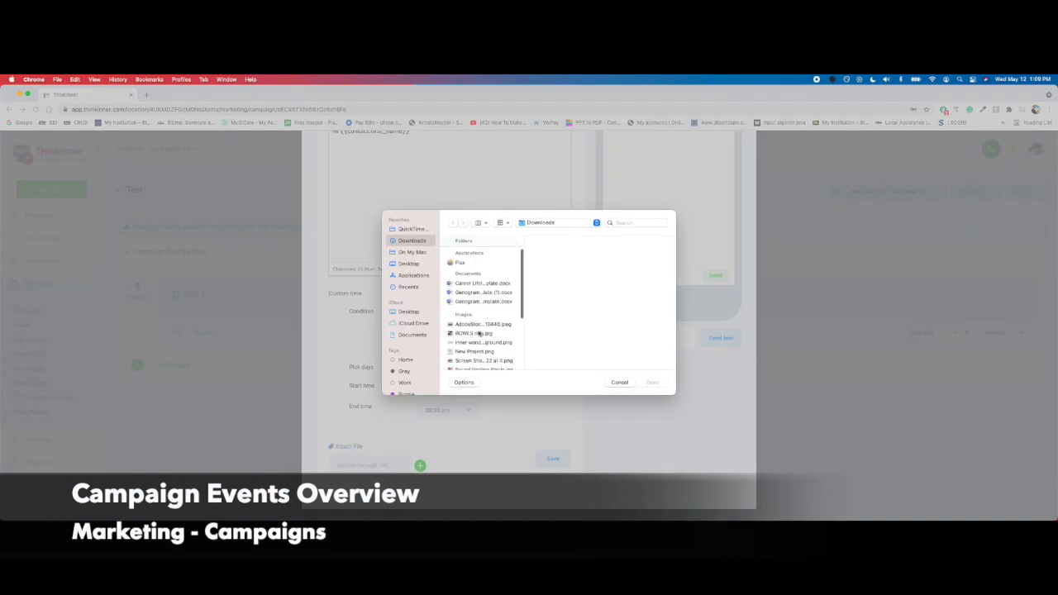
left_click(479, 334)
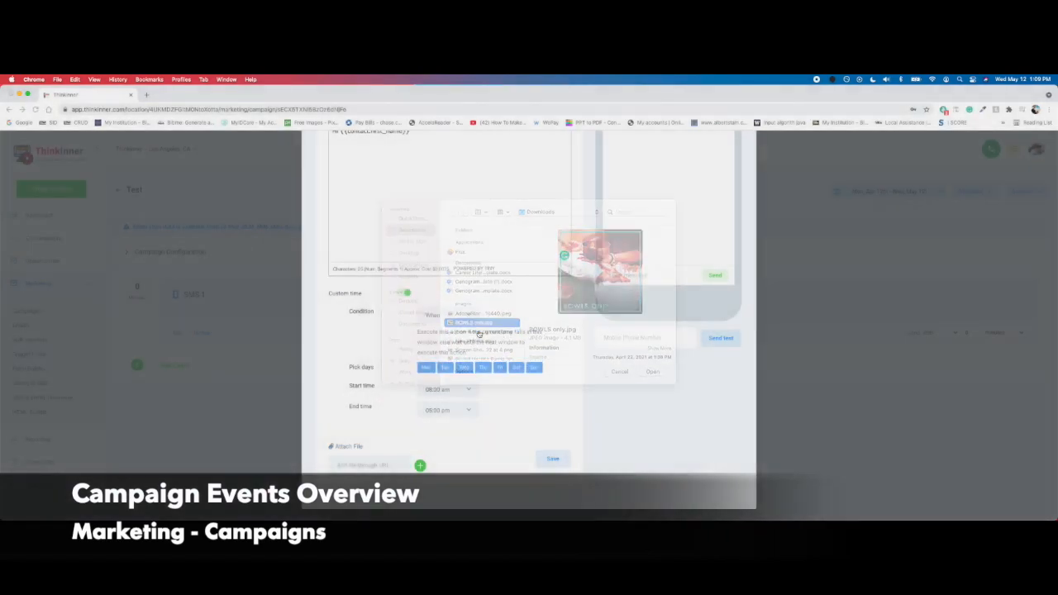
scroll(583, 341, "up", 5)
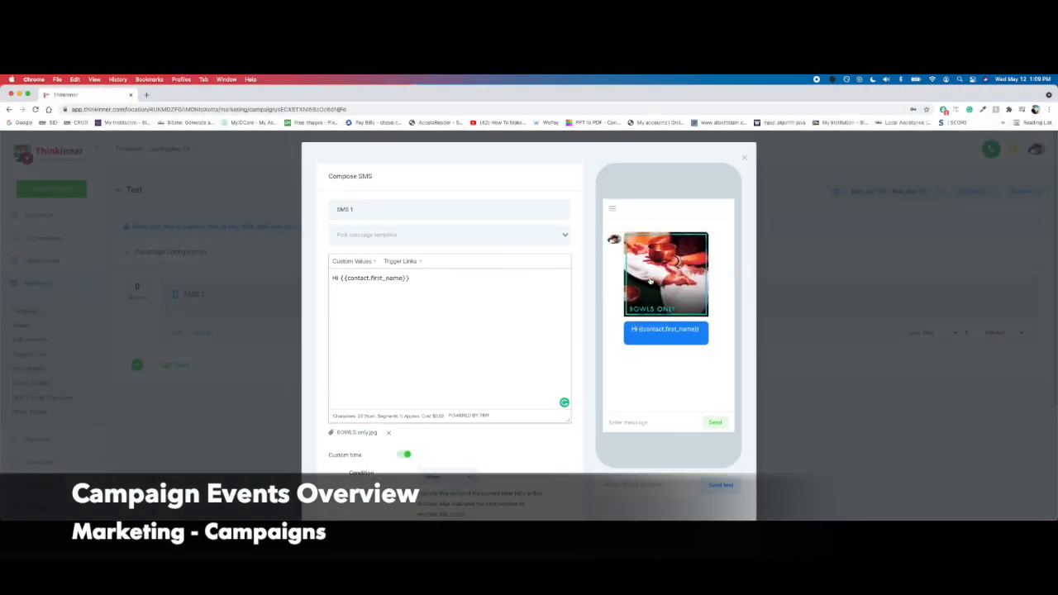
scroll(367, 466, "down", 5)
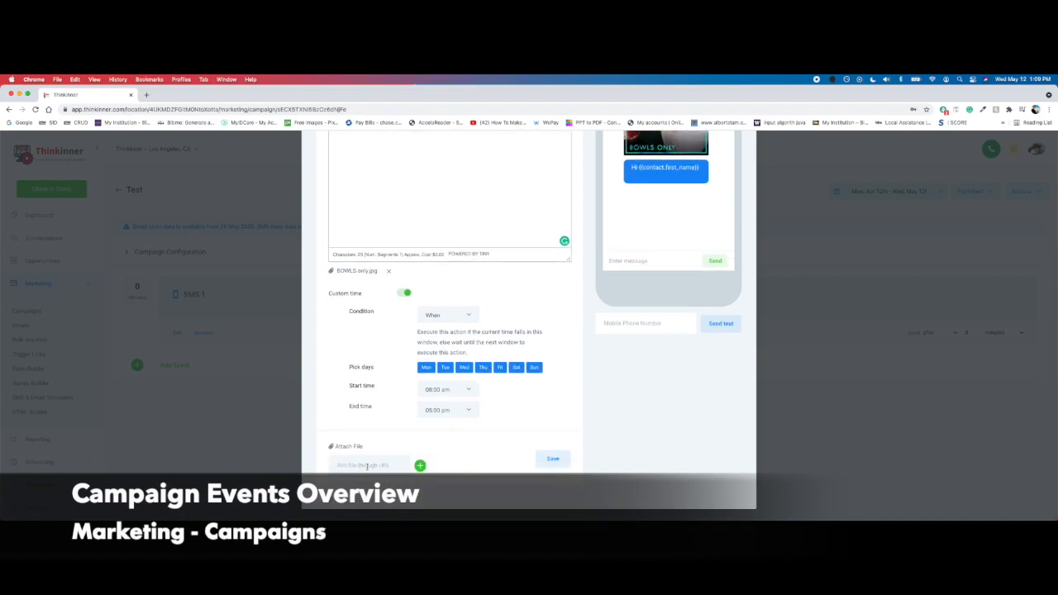
left_click(553, 460)
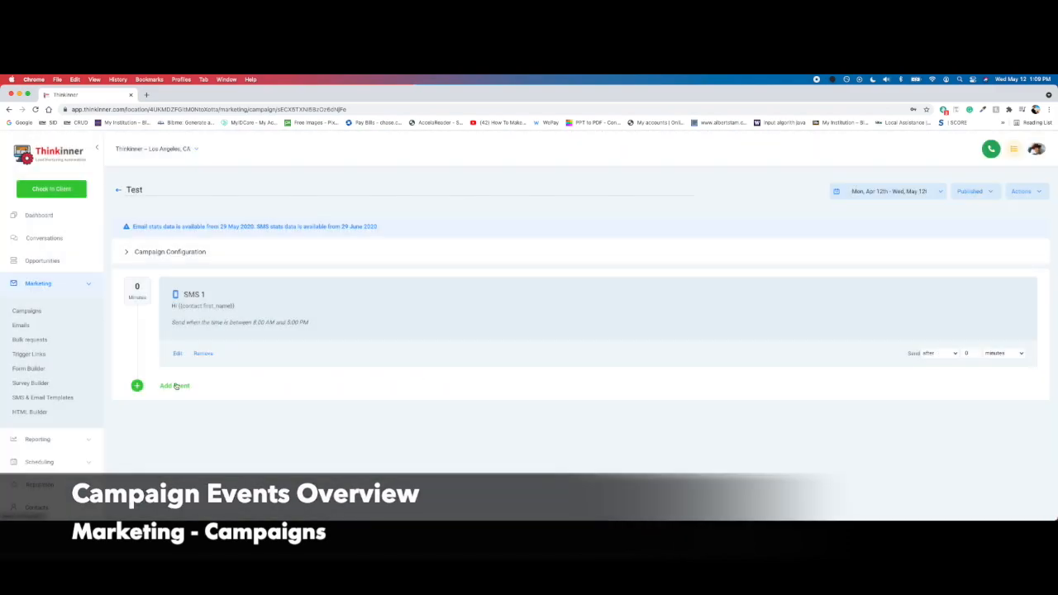
- Add a Messenger event and enter "Hi" and the contact's full name custom value in its message
left_click(176, 386)
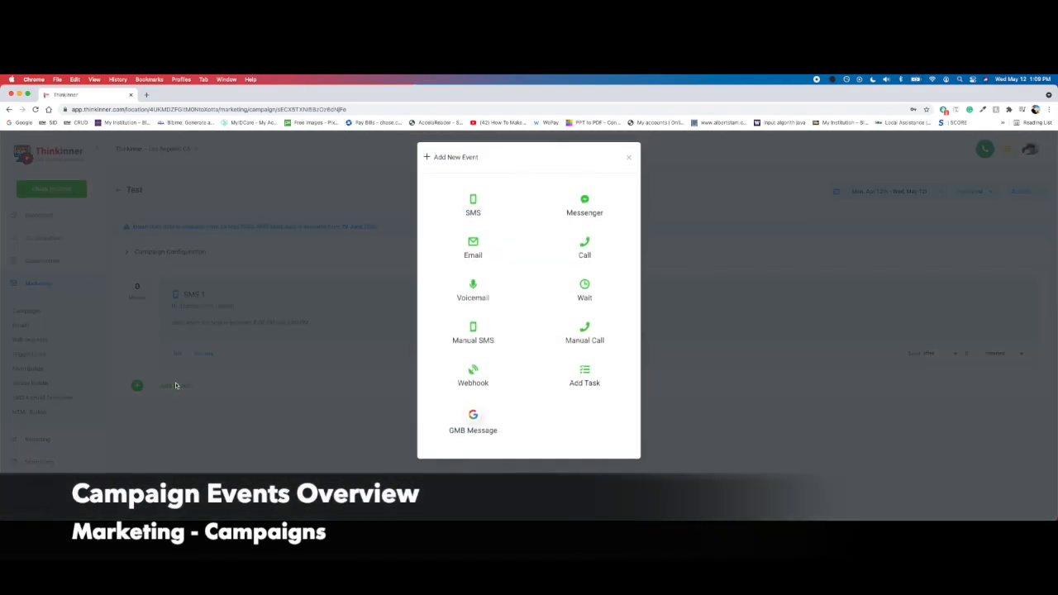
left_click(587, 212)
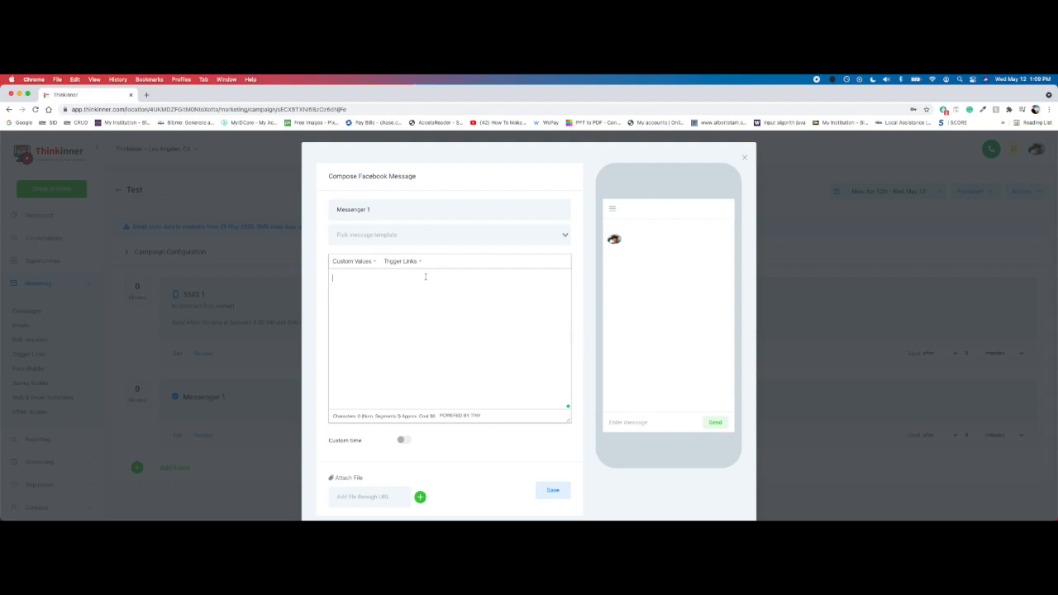
left_click(391, 305)
type("Hi")
left_click(355, 261)
mouse_move(368, 279)
left_click(421, 275)
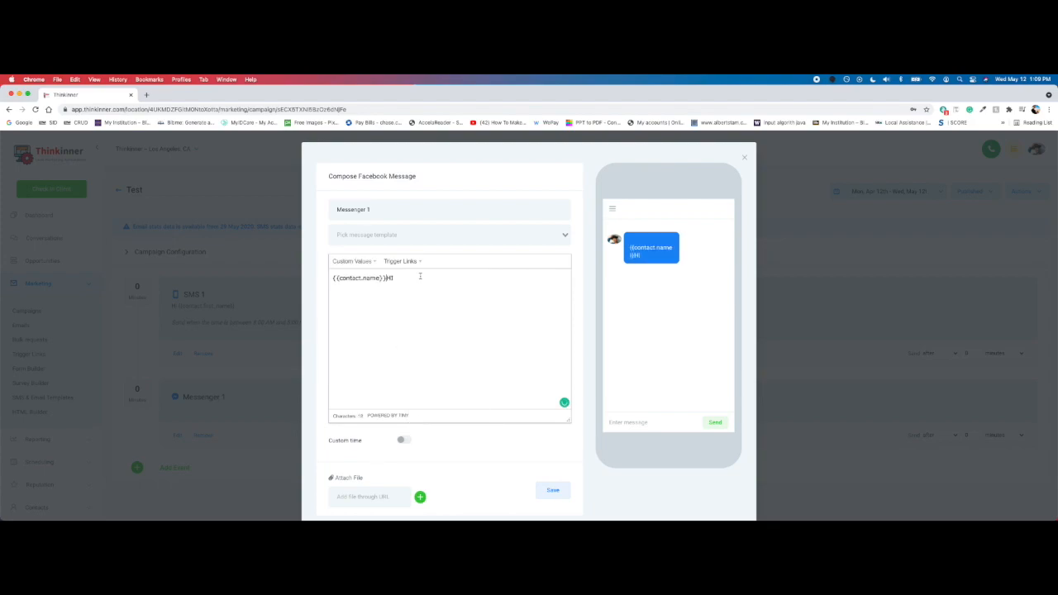
- Delete "Hi" from the Messenger message, leaving only {{contact.name}}, and save the event
key("BackSpace")
key("BackSpace")
scroll(433, 355, "down", 1)
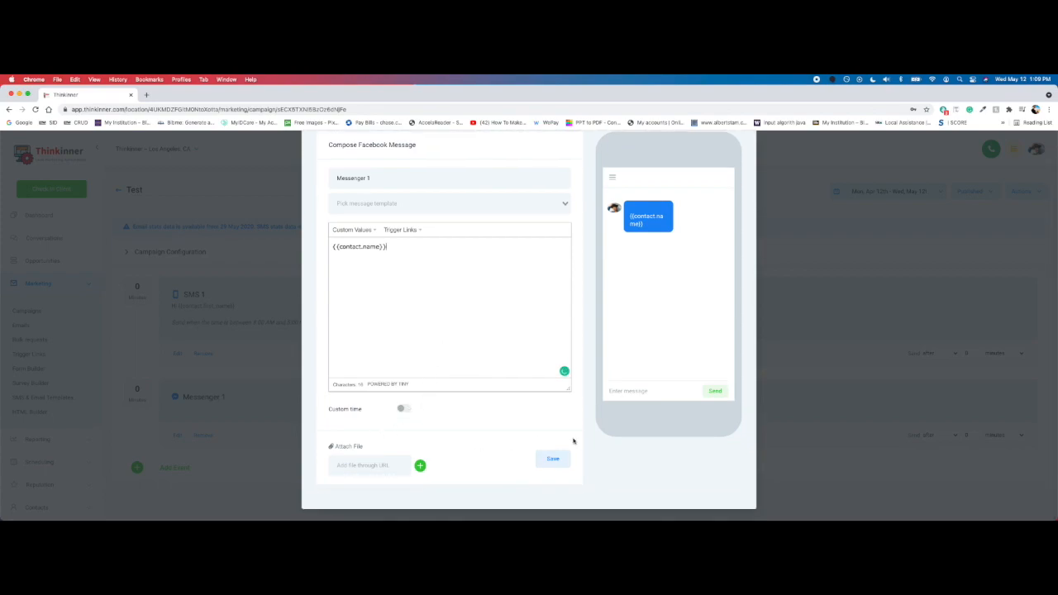
scroll(627, 457, "up", 1)
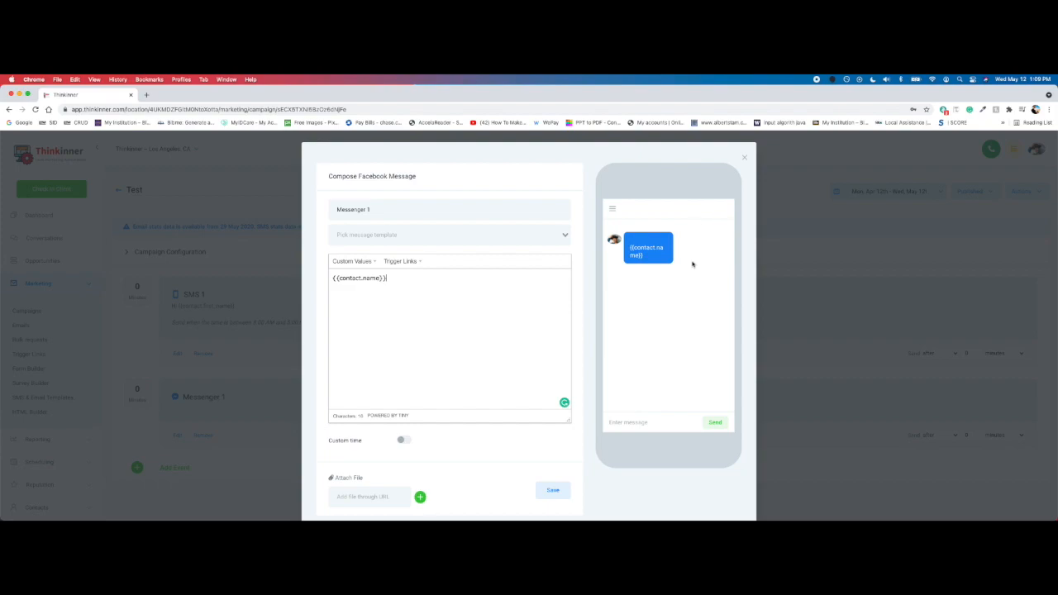
scroll(680, 411, "down", 1)
left_click(558, 461)
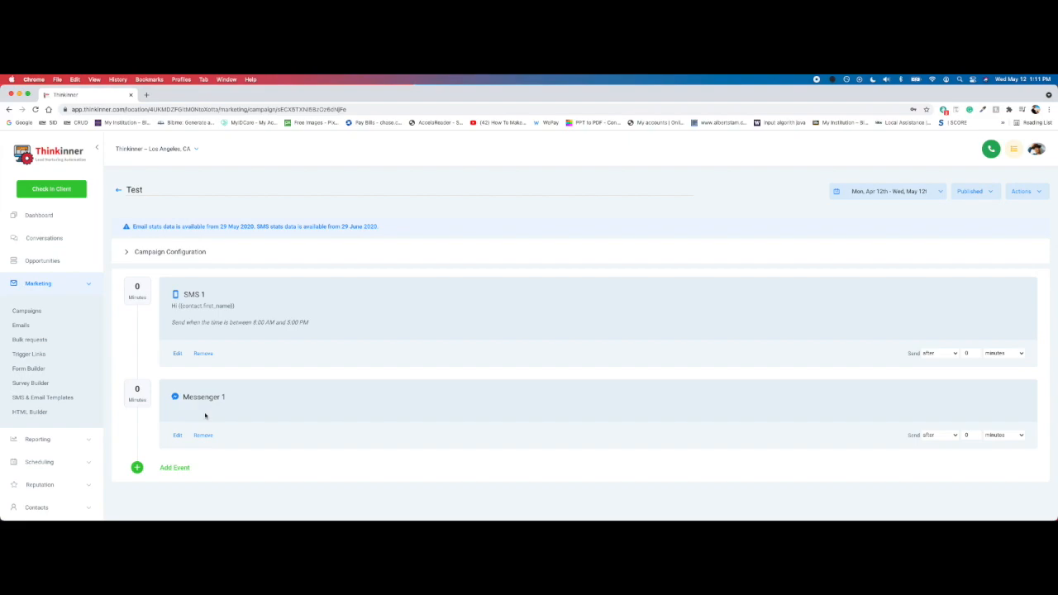
- Add an email event with the subject "Hello and Welcome" and look through the available email templates
left_click(180, 468)
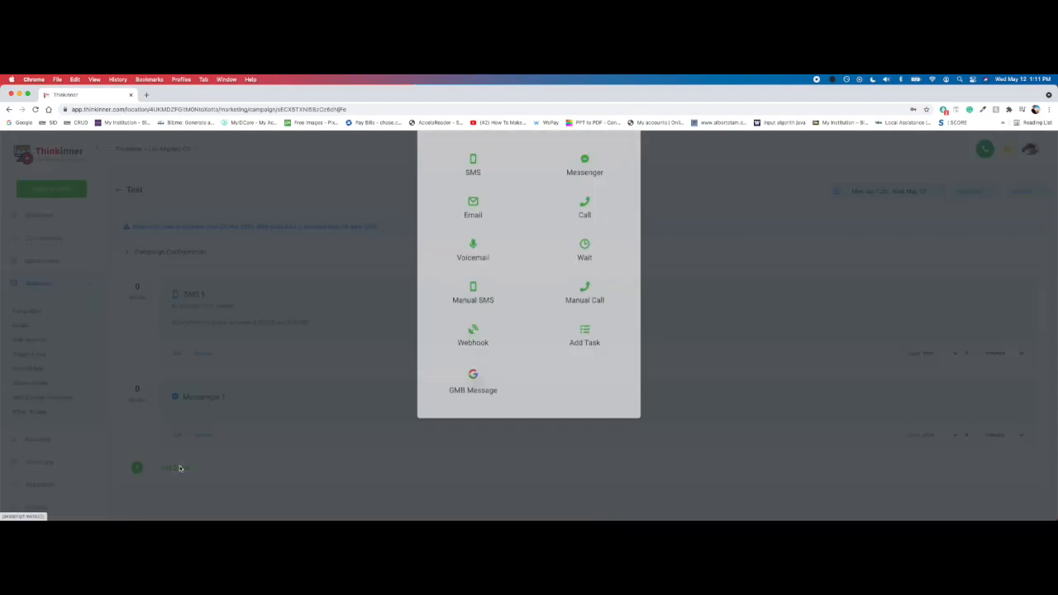
left_click(488, 256)
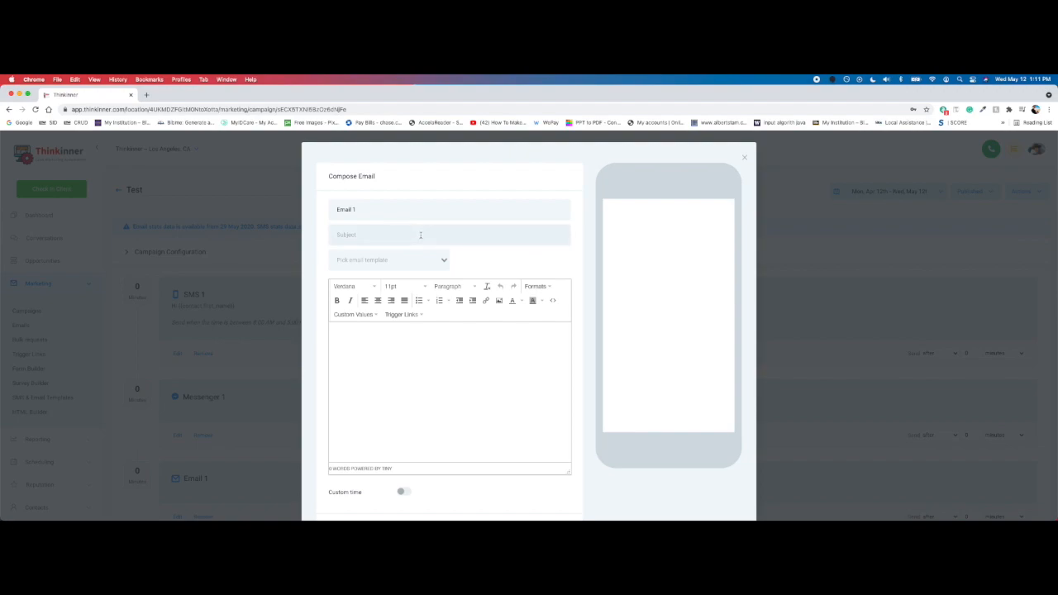
type("Hello and Welcome")
left_click(442, 258)
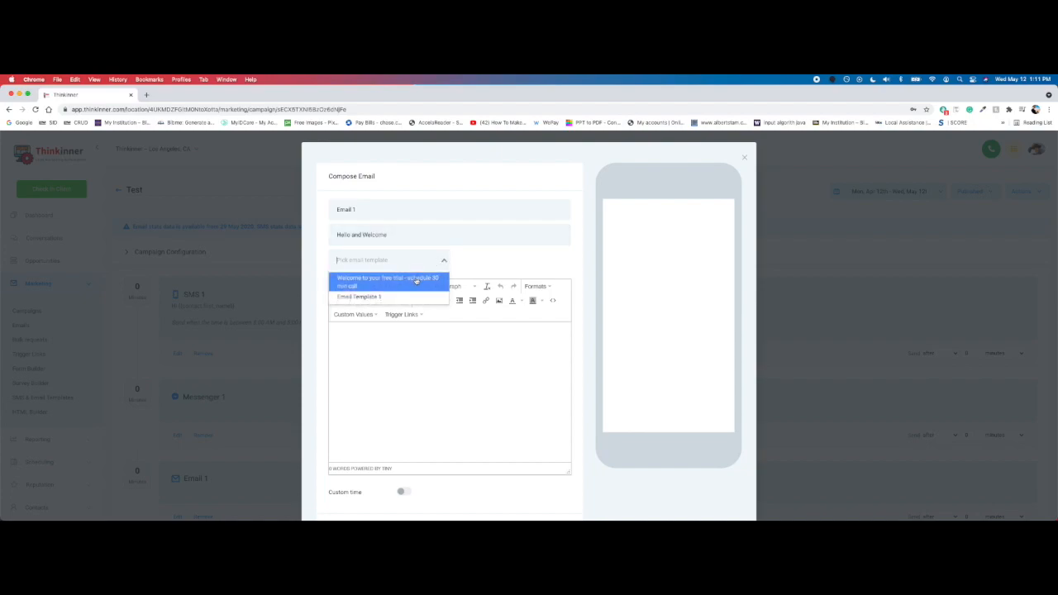
left_click(415, 279)
left_click(435, 269)
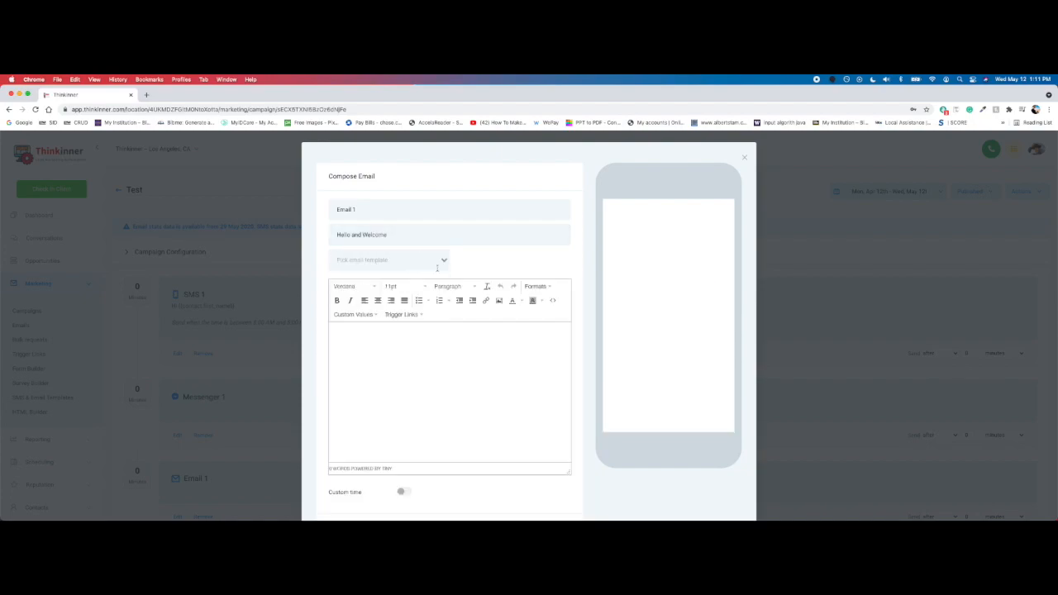
- Write "Hello" followed by the contact's first name custom value in the email body
left_click(405, 339)
type("Hello")
left_click(355, 314)
mouse_move(373, 329)
left_click(426, 326)
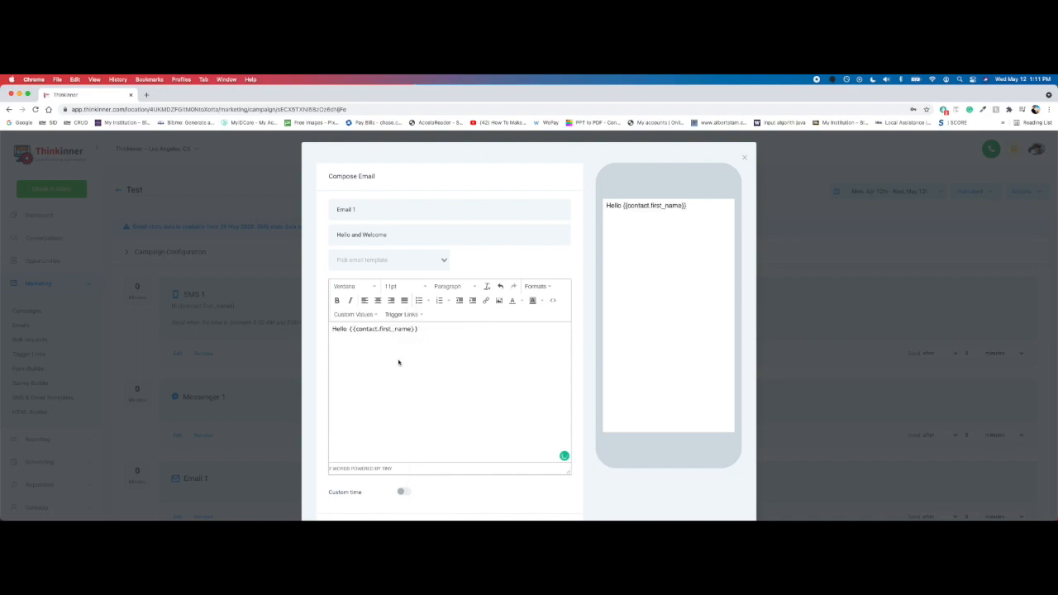
- Review the email's preview, custom time, attachment and test-send options, and save the email event
scroll(398, 362, "down", 2)
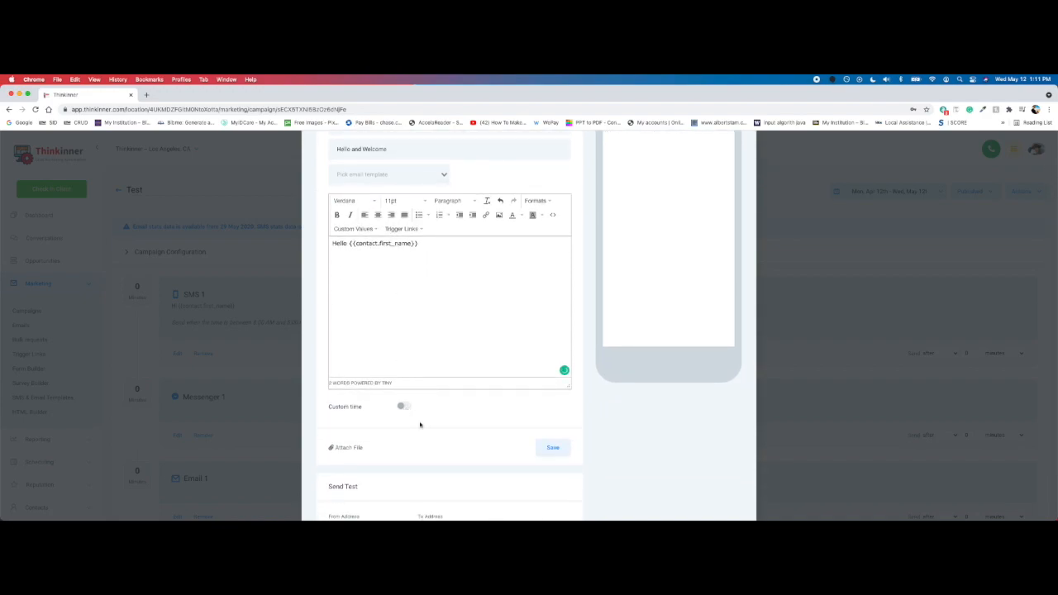
scroll(484, 412, "down", 2)
scroll(500, 413, "up", 4)
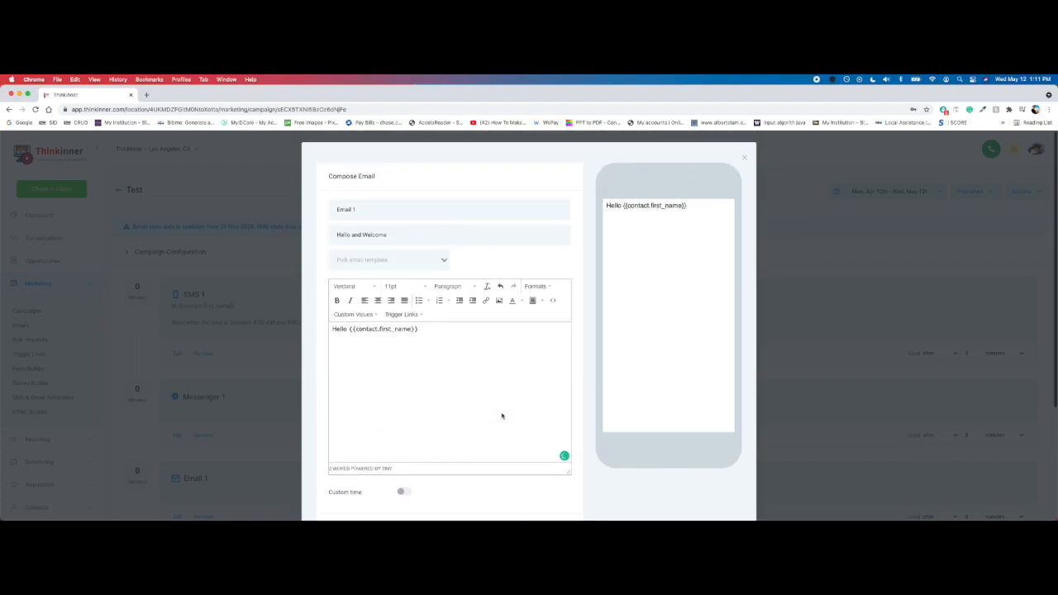
scroll(488, 417, "down", 4)
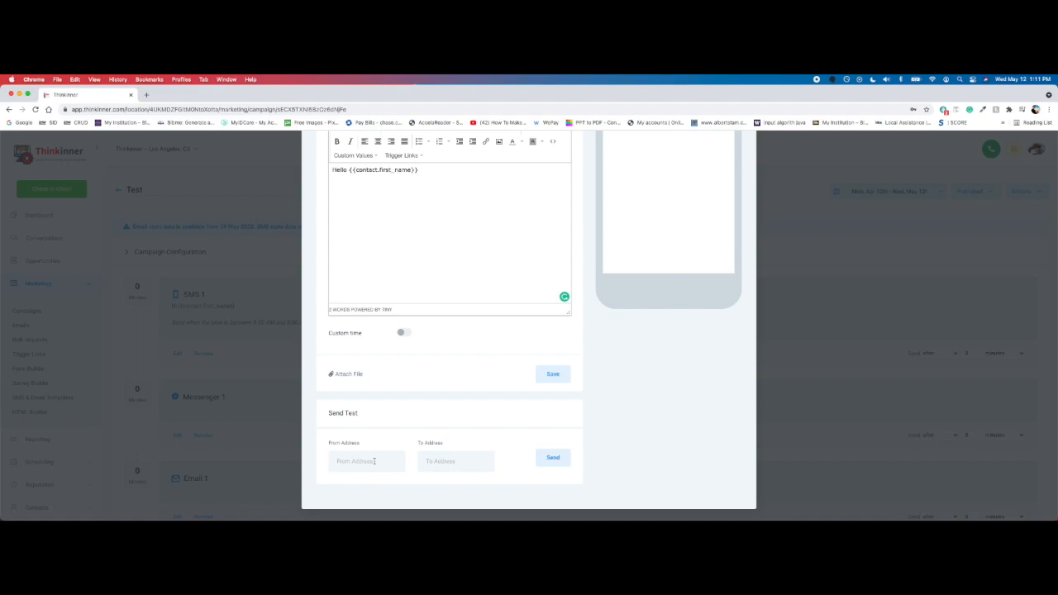
left_click(557, 376)
left_click(559, 379)
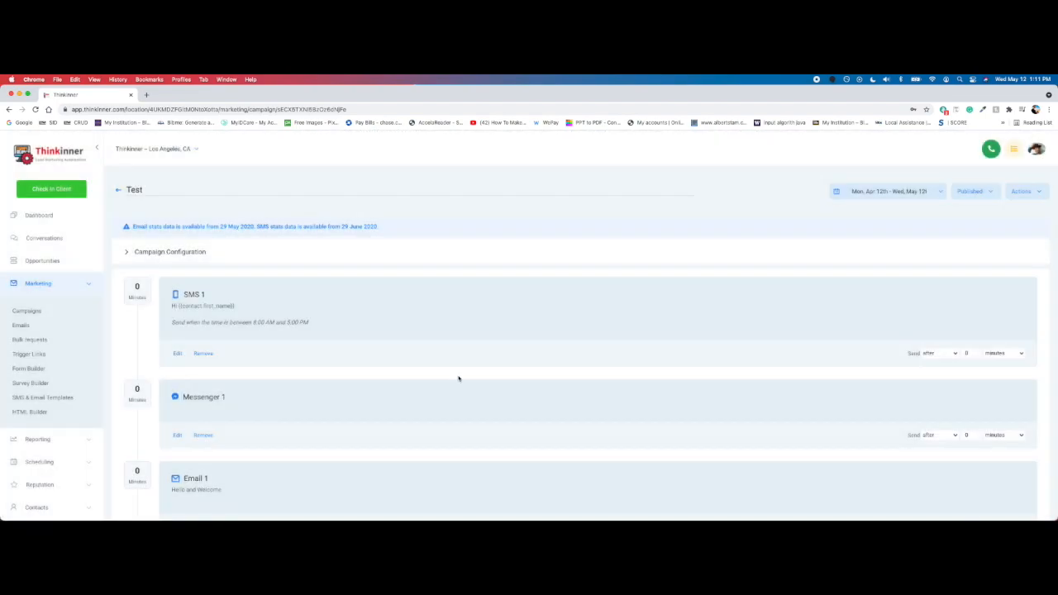
- Add a call event to the campaign below the email event
scroll(438, 376, "down", 2)
scroll(218, 430, "down", 1)
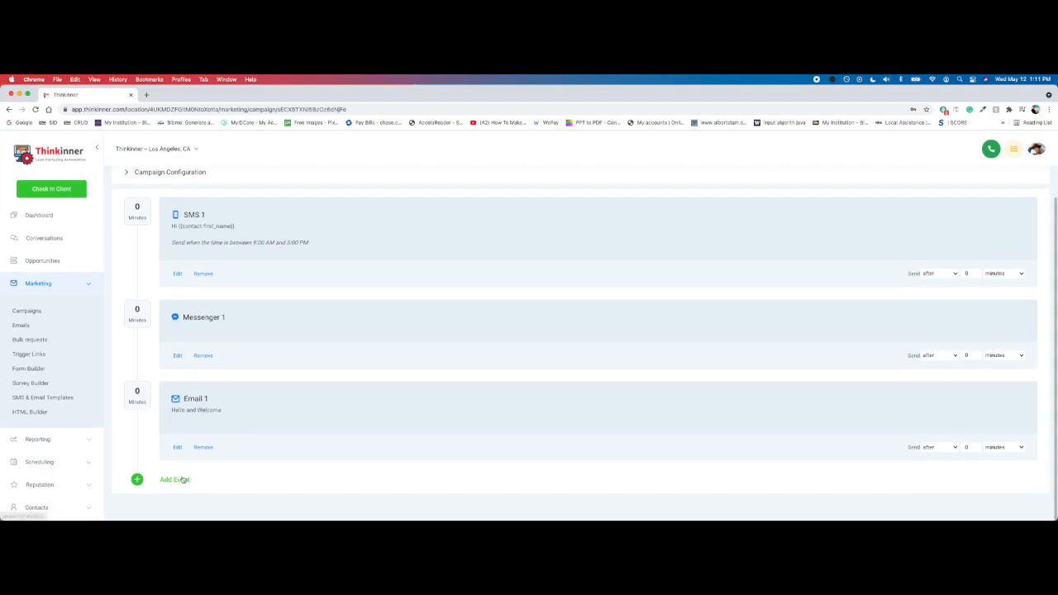
left_click(178, 479)
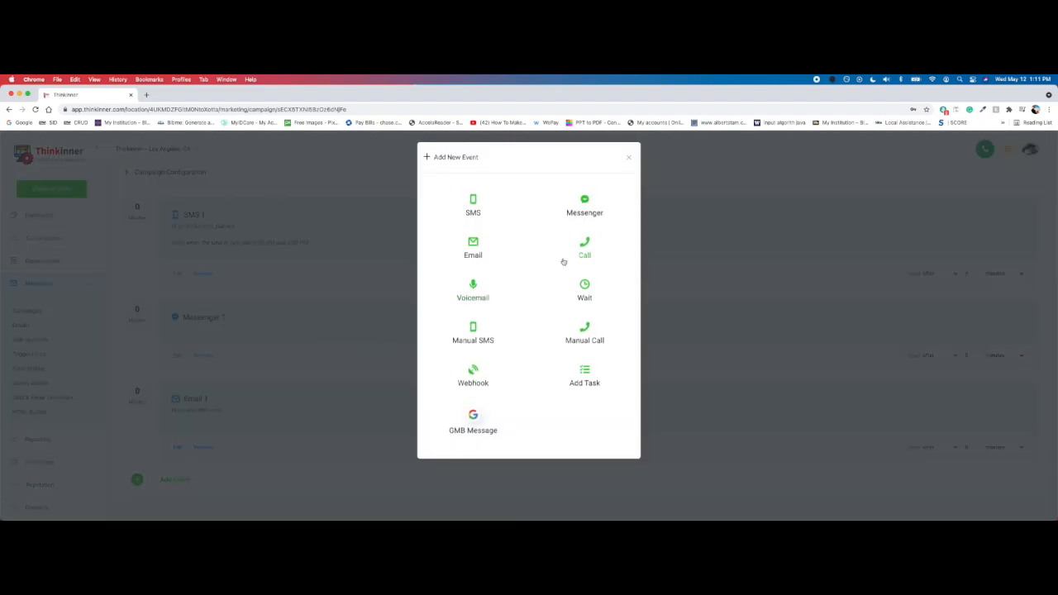
left_click(585, 246)
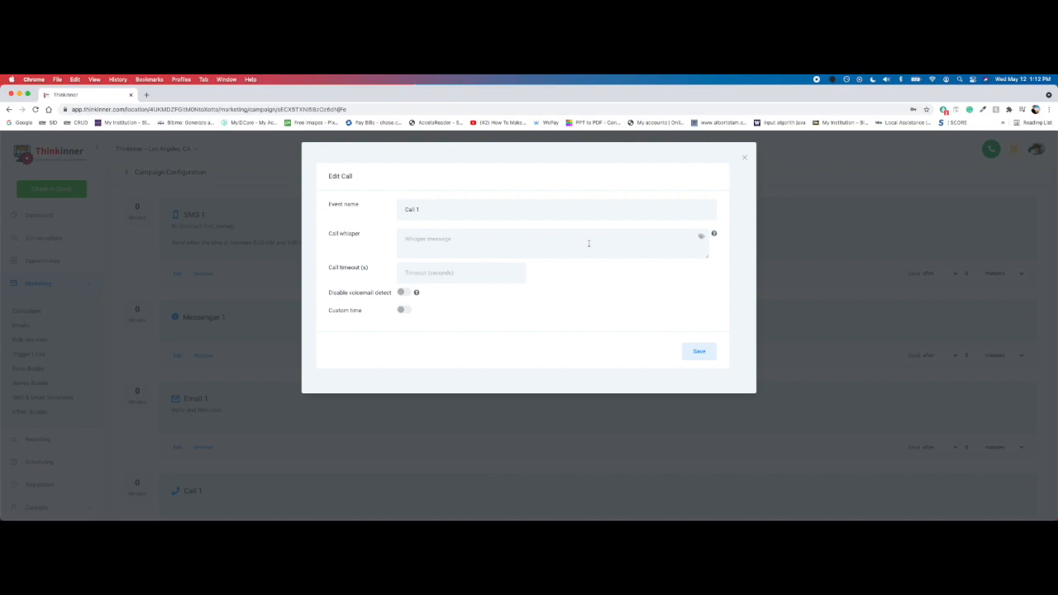
- Examine the call whisper message field and the contact custom values available for it in the Call 1 event
left_click(589, 243)
left_click(459, 241)
left_click(701, 237)
left_click(663, 267)
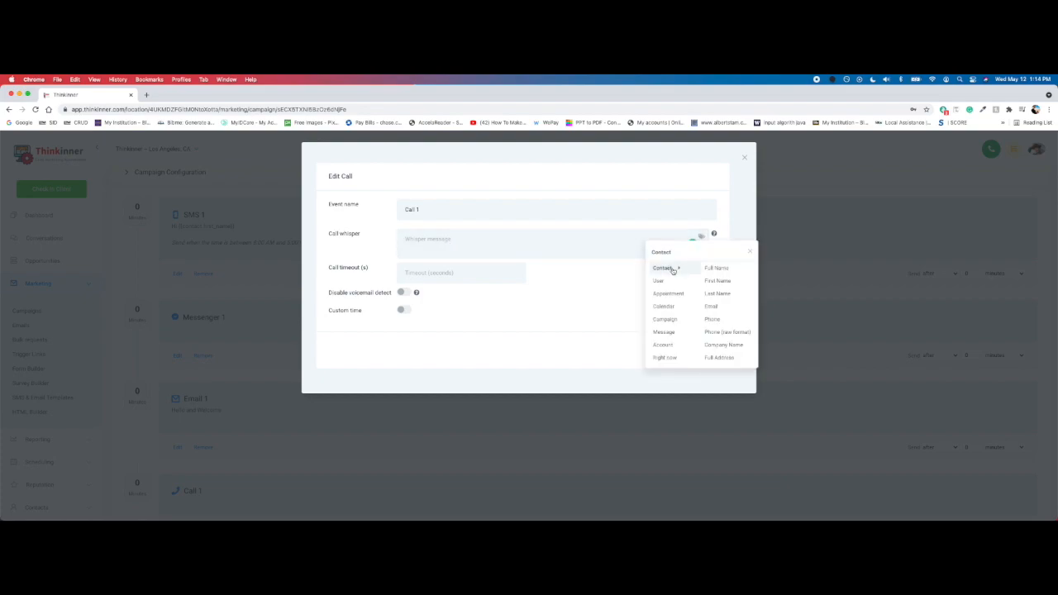
left_click(586, 245)
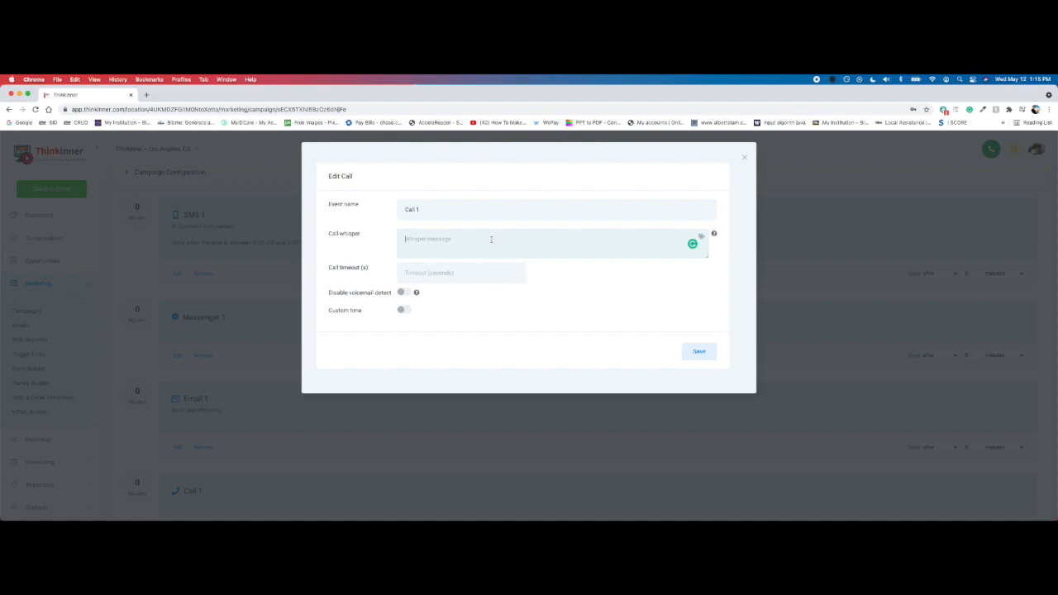
- Set the call timeout to 15 seconds, disable voicemail detection, enable custom time, and save the call event
left_click(439, 277)
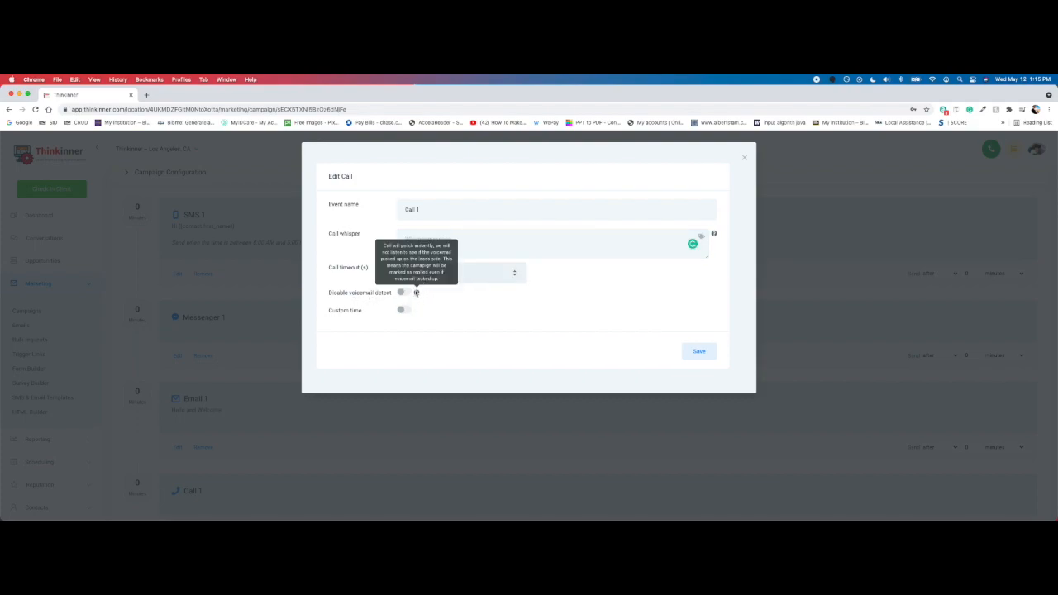
left_click(405, 293)
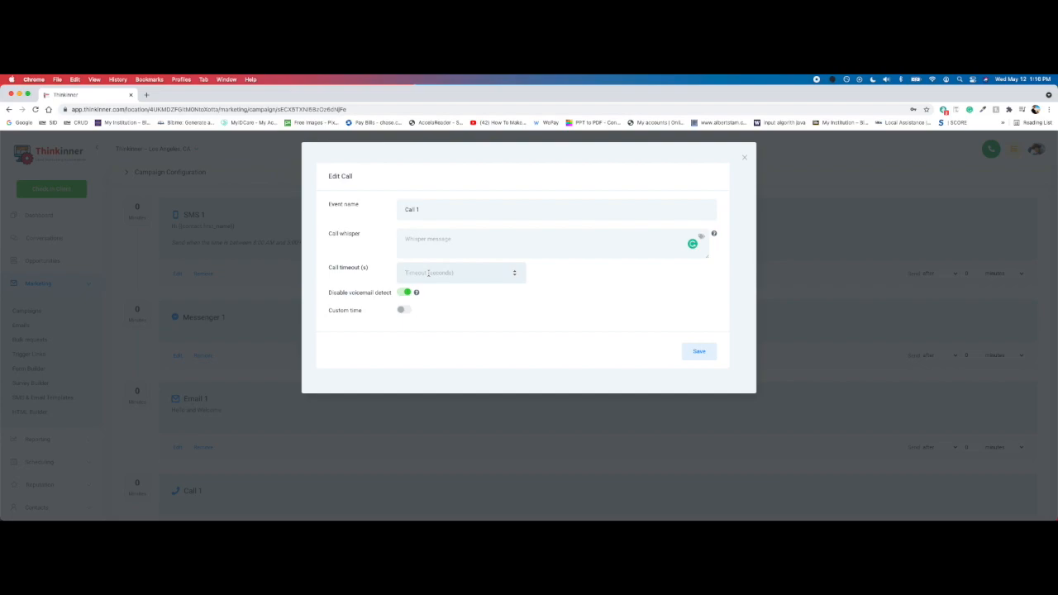
left_click(429, 272)
type("15")
left_click(405, 309)
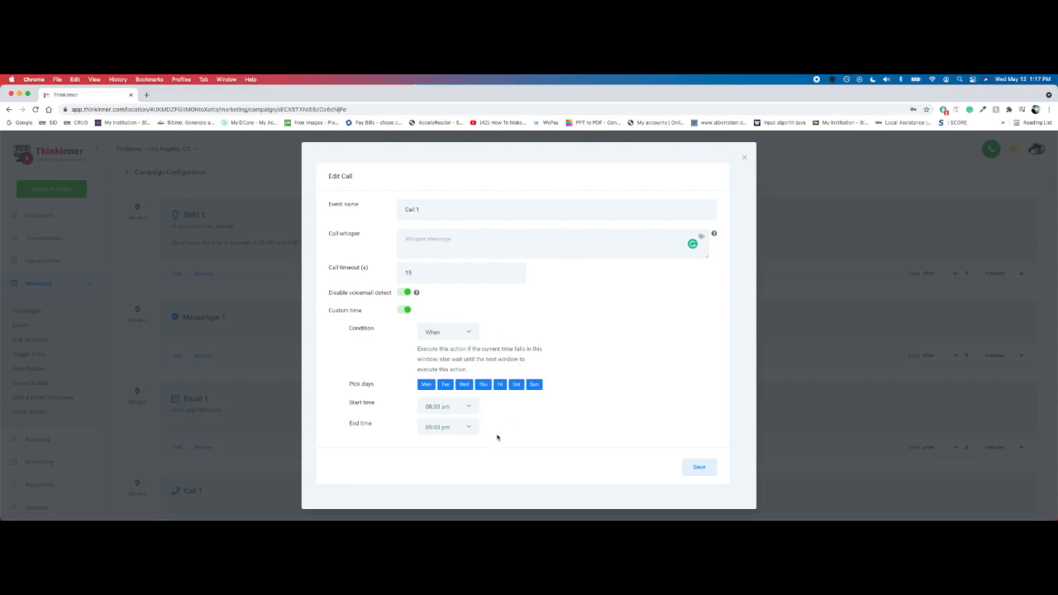
left_click(699, 468)
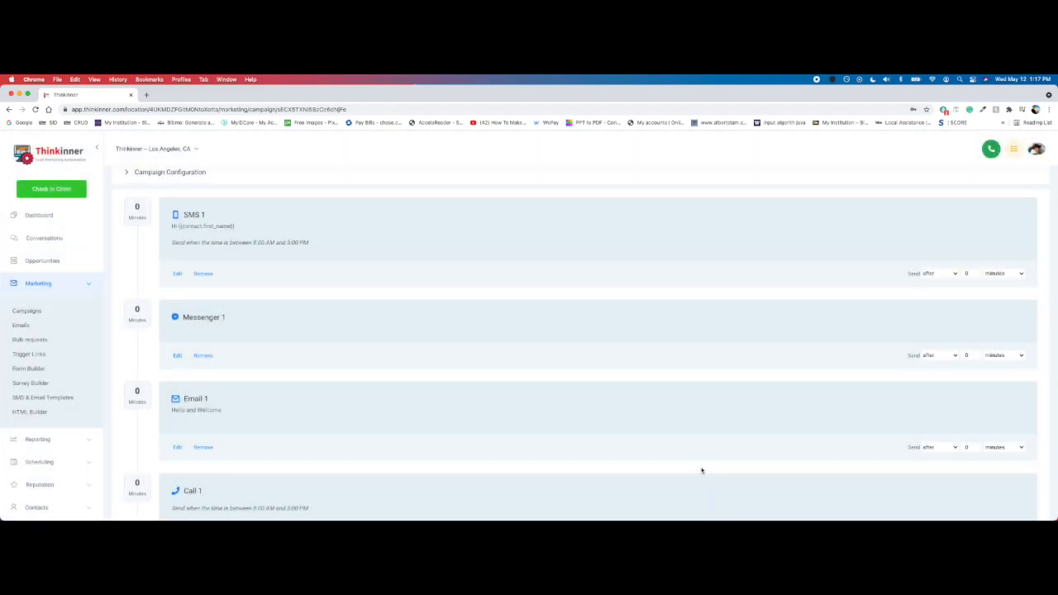
- Add a voicemail event, check its file upload and custom time options, and save it without a voicemail file
scroll(498, 391, "down", 2)
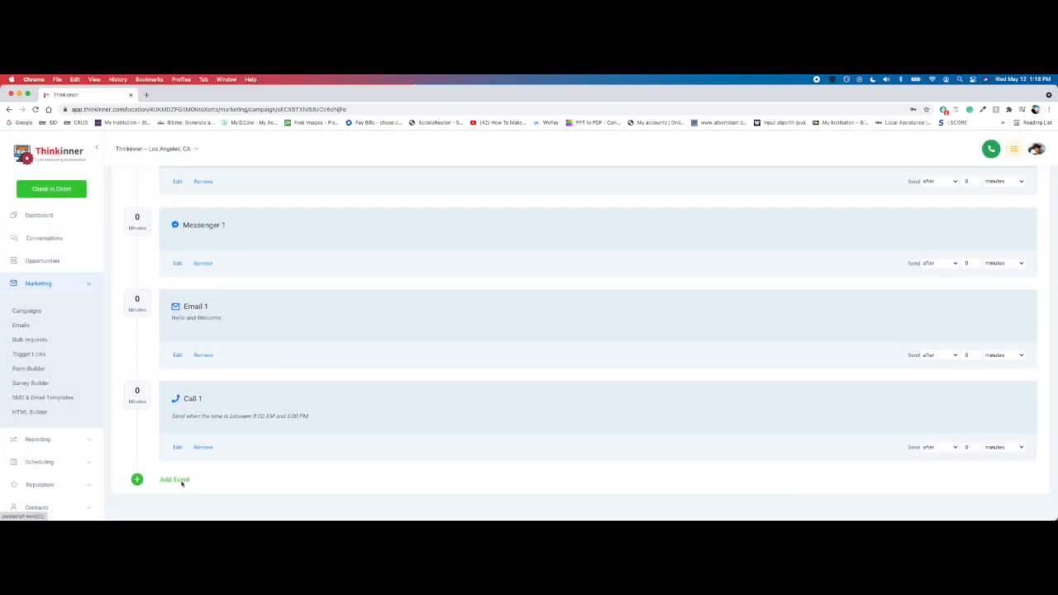
left_click(176, 479)
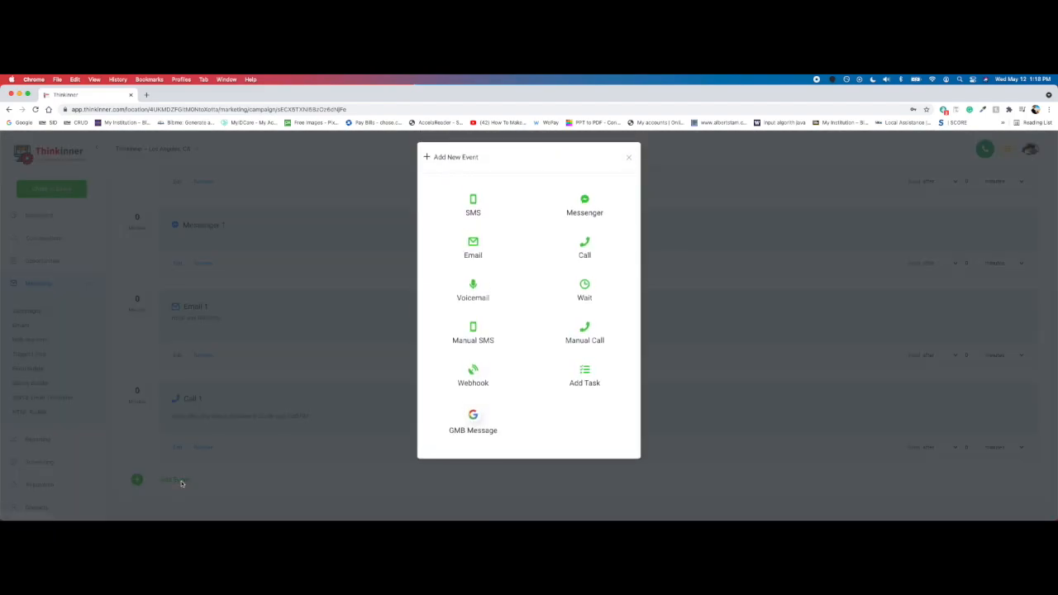
left_click(473, 291)
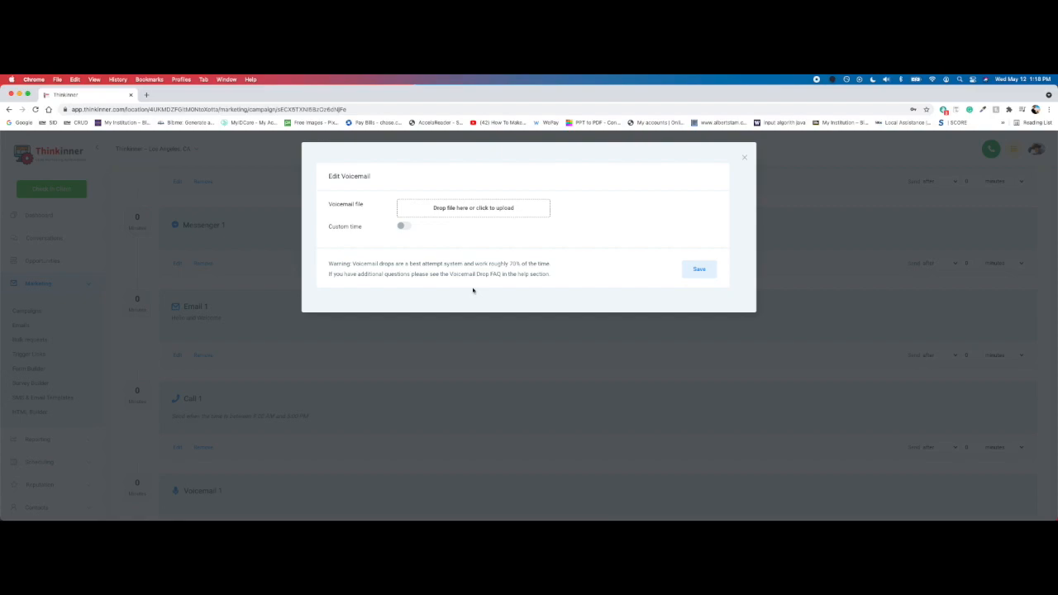
left_click(491, 216)
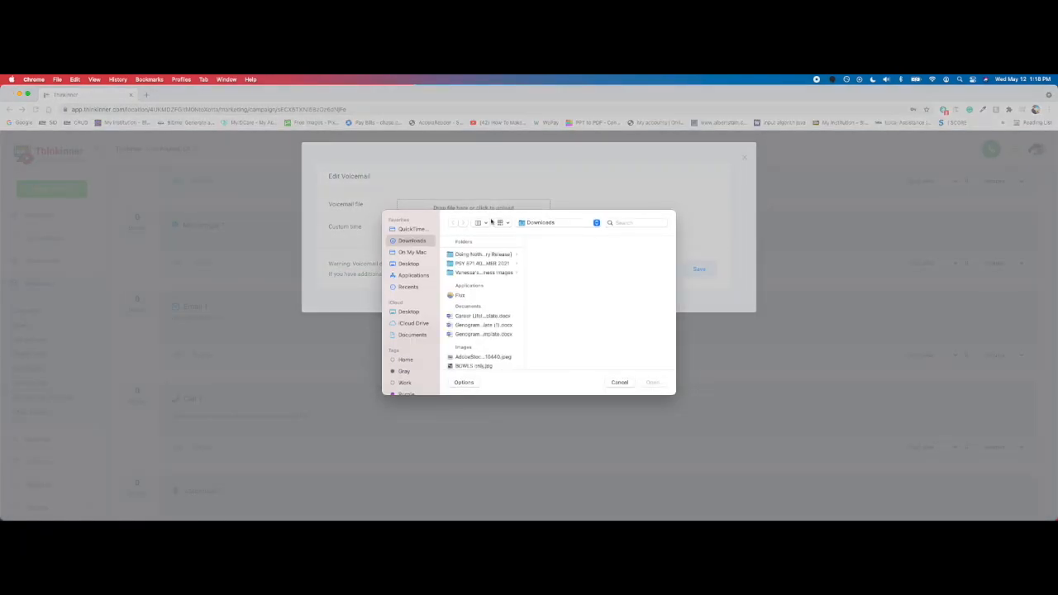
left_click(616, 383)
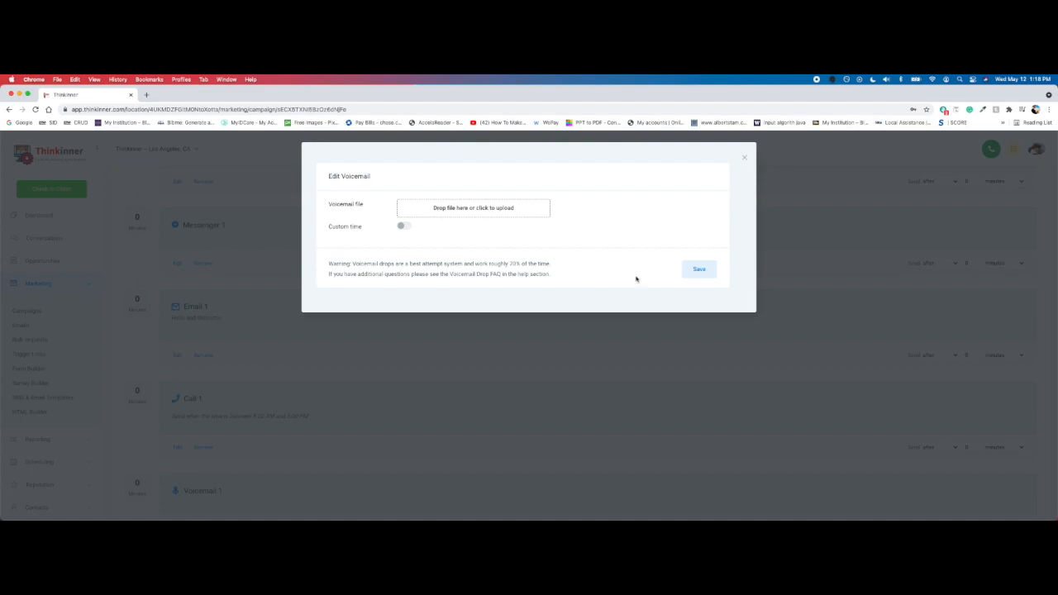
left_click(404, 226)
left_click(404, 226)
left_click(699, 270)
- Add a wait event of 5 minutes that resumes Monday to Friday at 9:00 AM, and save it
scroll(401, 399, "down", 2)
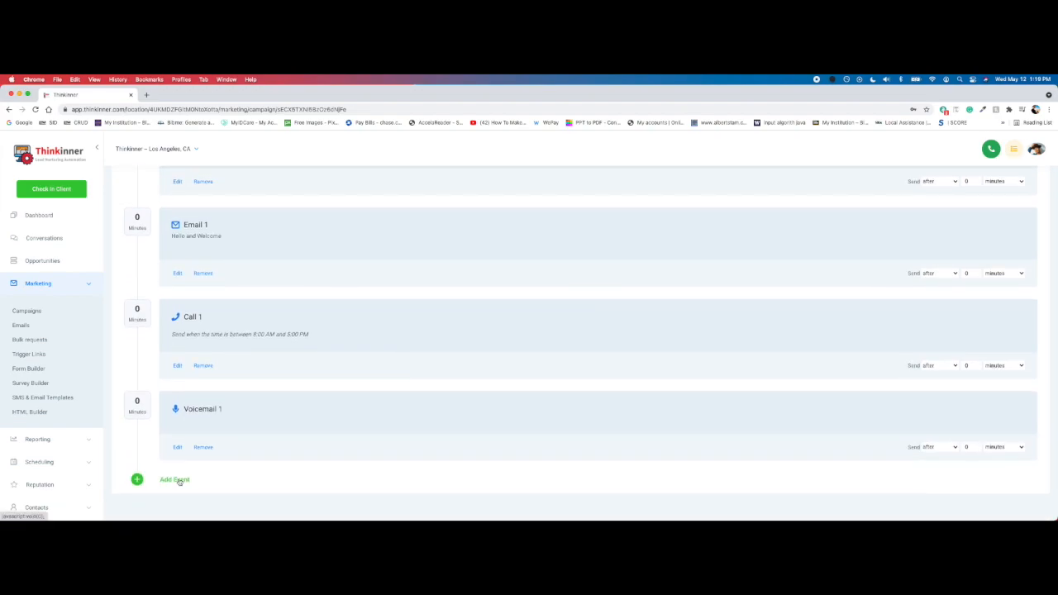
left_click(176, 479)
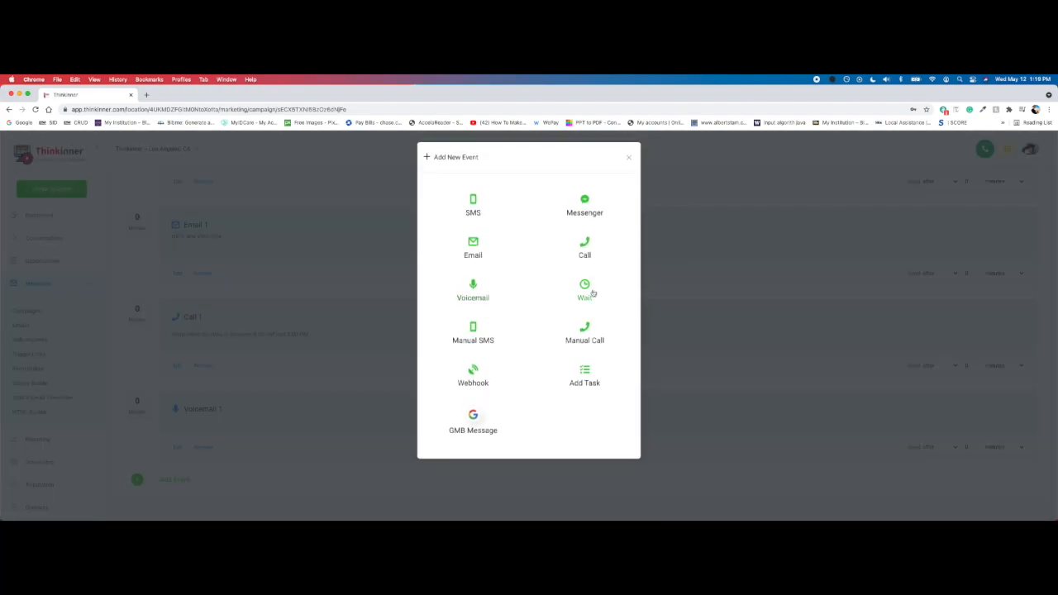
left_click(591, 291)
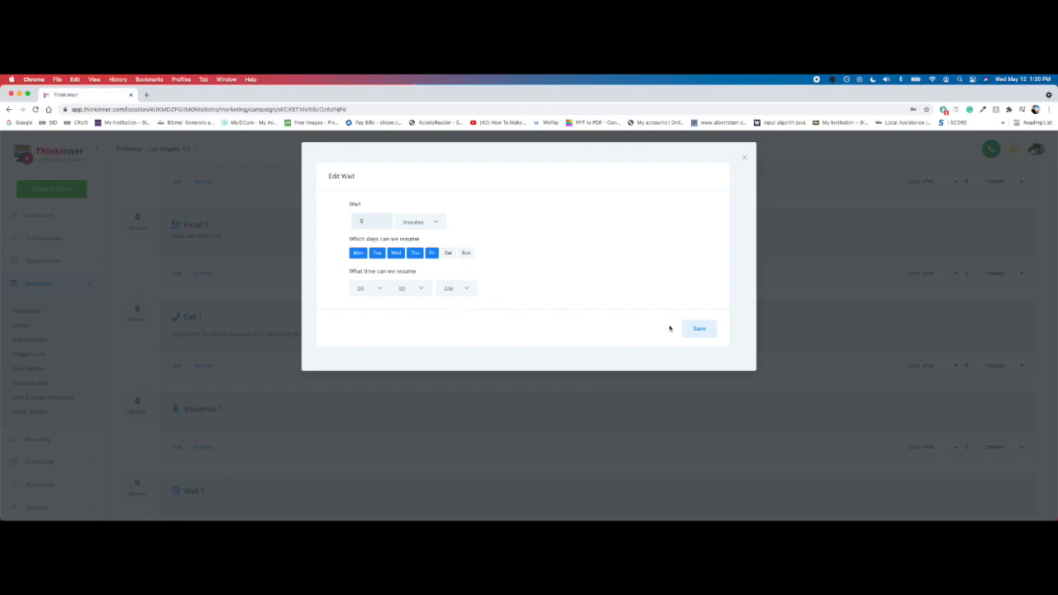
left_click(698, 330)
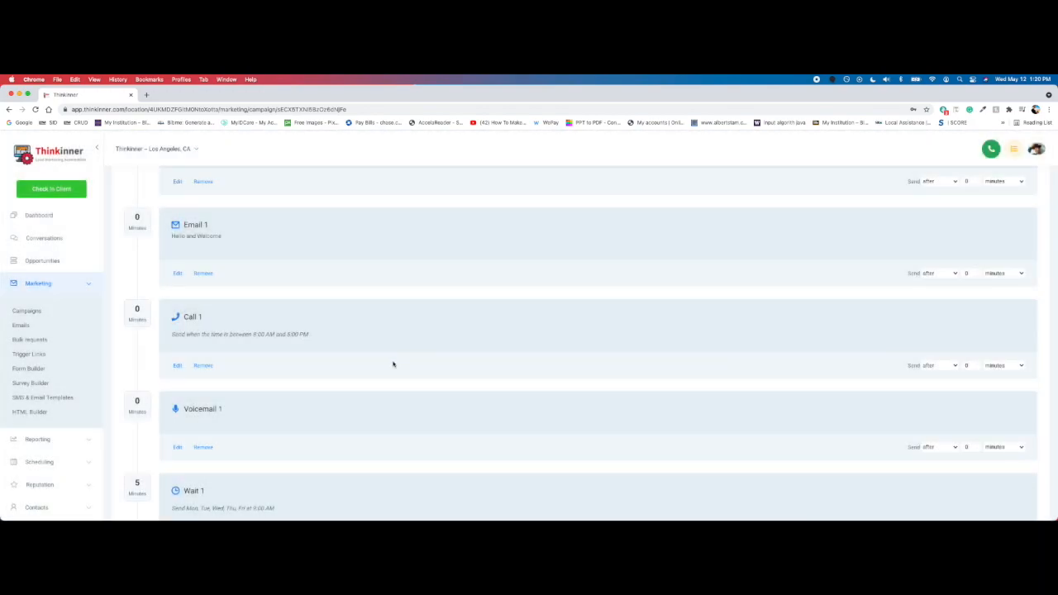
- Add a manual call event to the campaign below the wait event
scroll(292, 394, "down", 3)
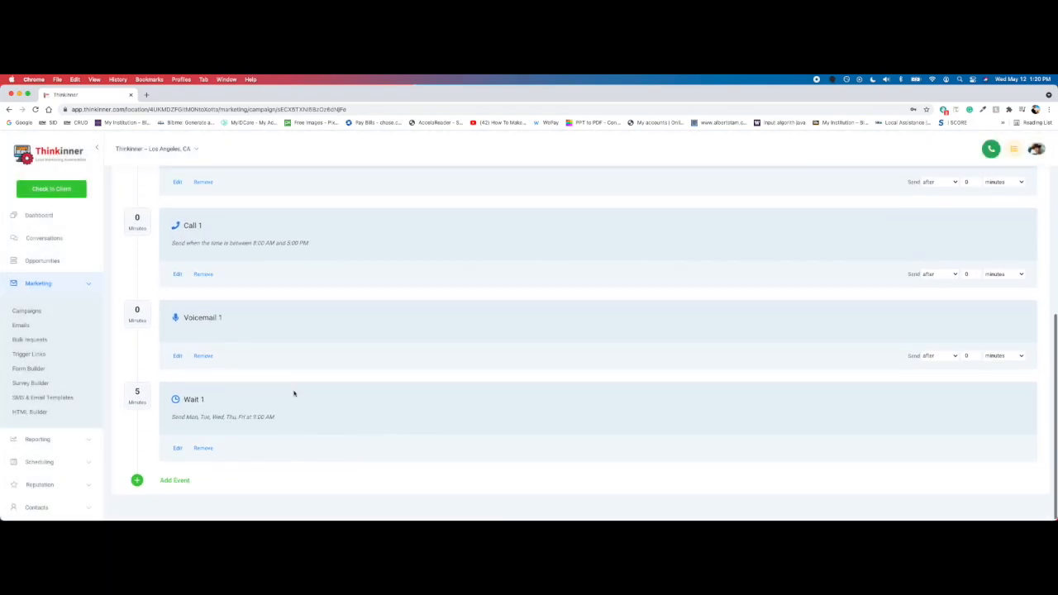
left_click(175, 479)
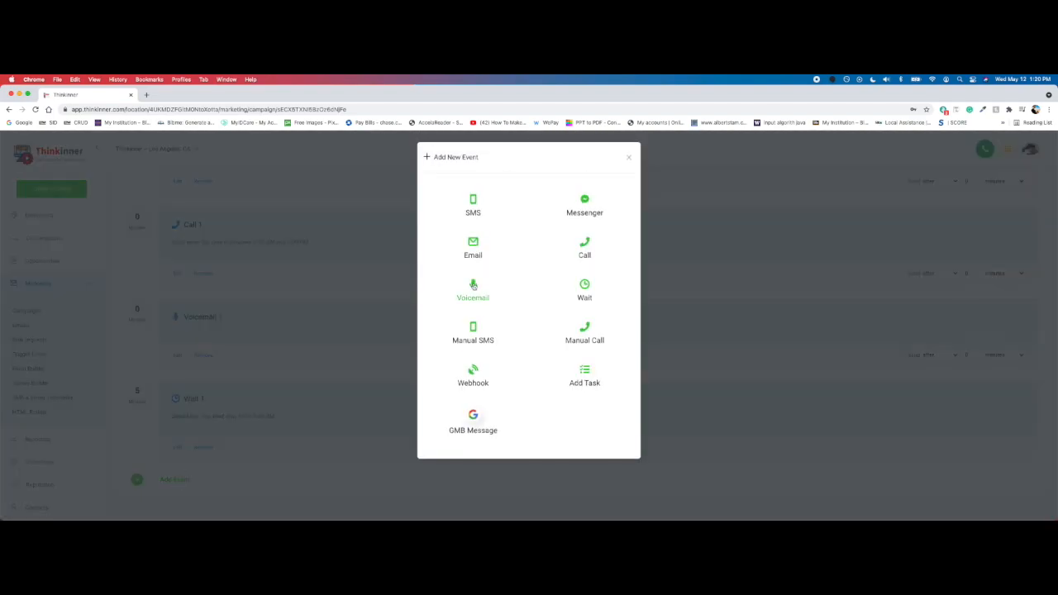
left_click(596, 334)
- Add a webhook event below the manual call and save it without a URL
scroll(323, 389, "down", 3)
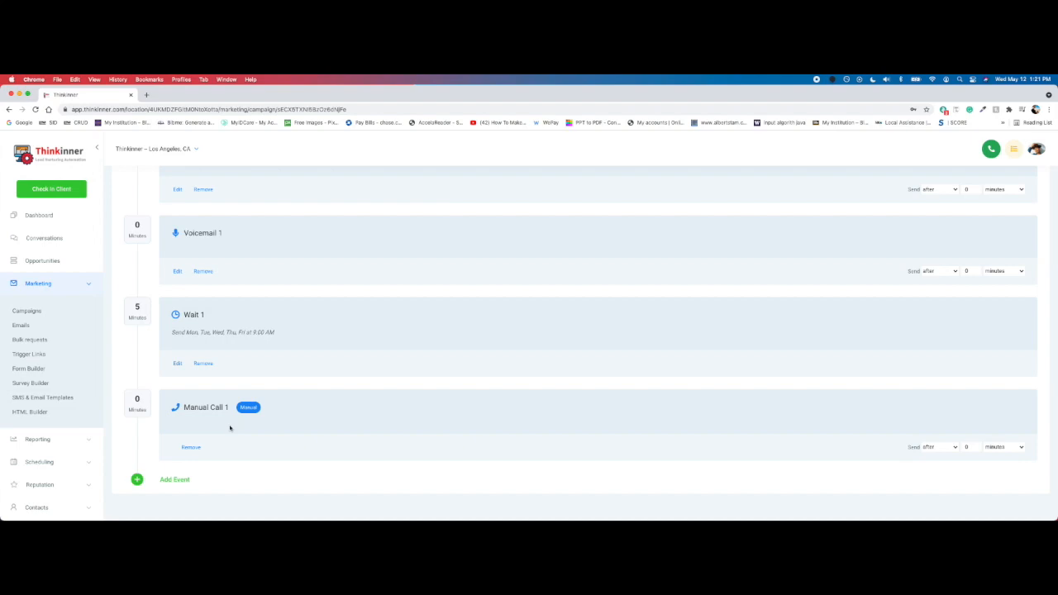
left_click(175, 480)
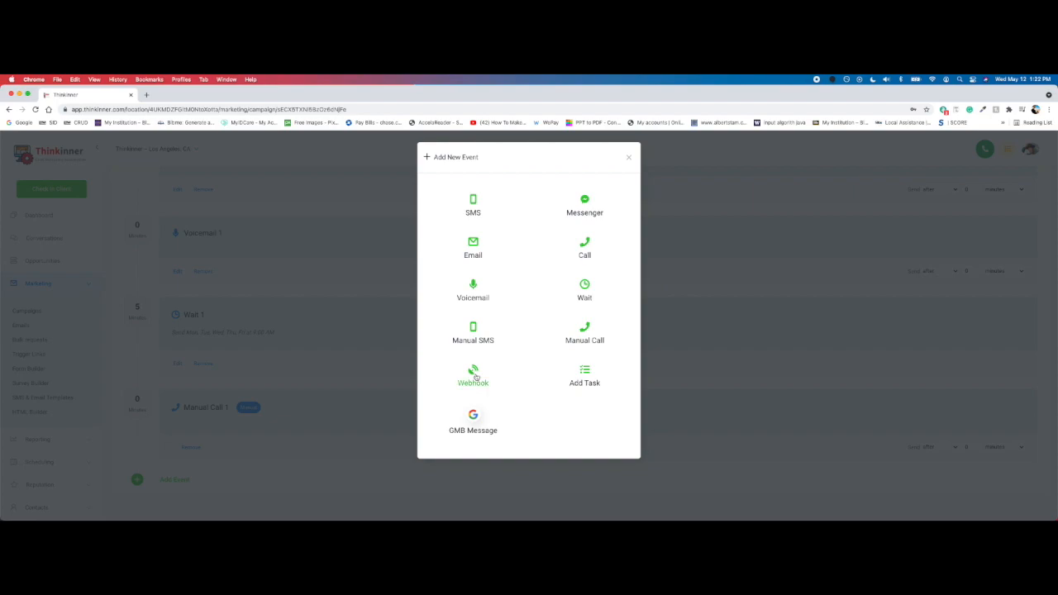
left_click(476, 382)
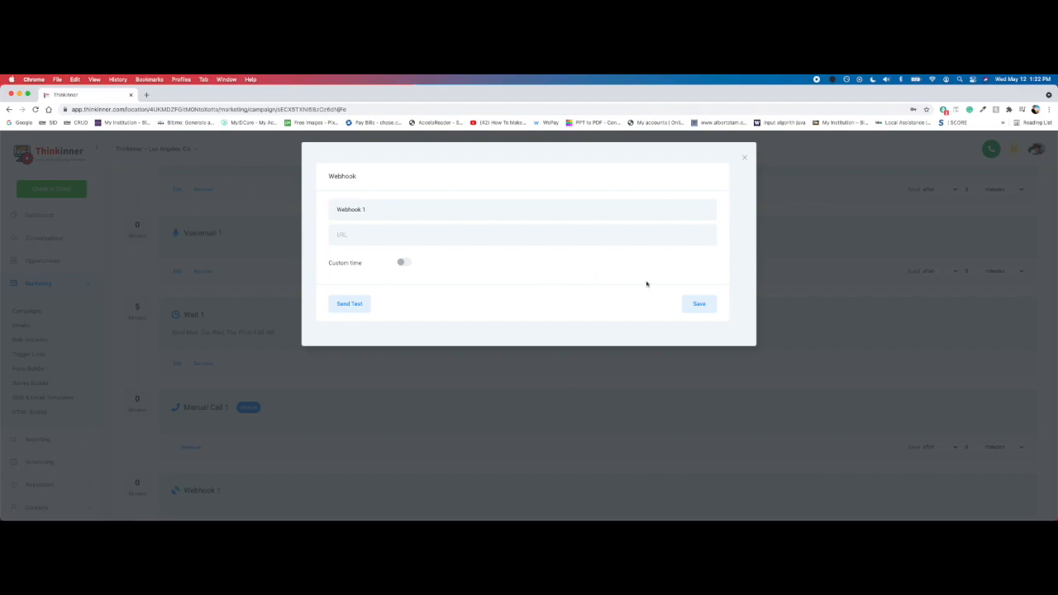
left_click(699, 303)
- Add a task event below the webhook with the description "Schedule lead uber ride"
left_click(187, 478)
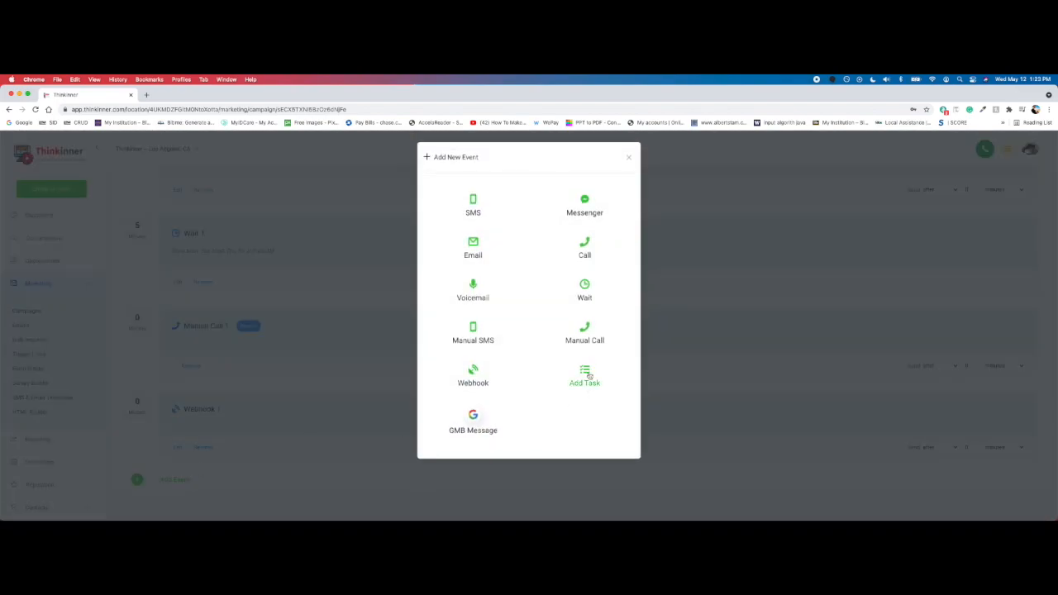
left_click(589, 376)
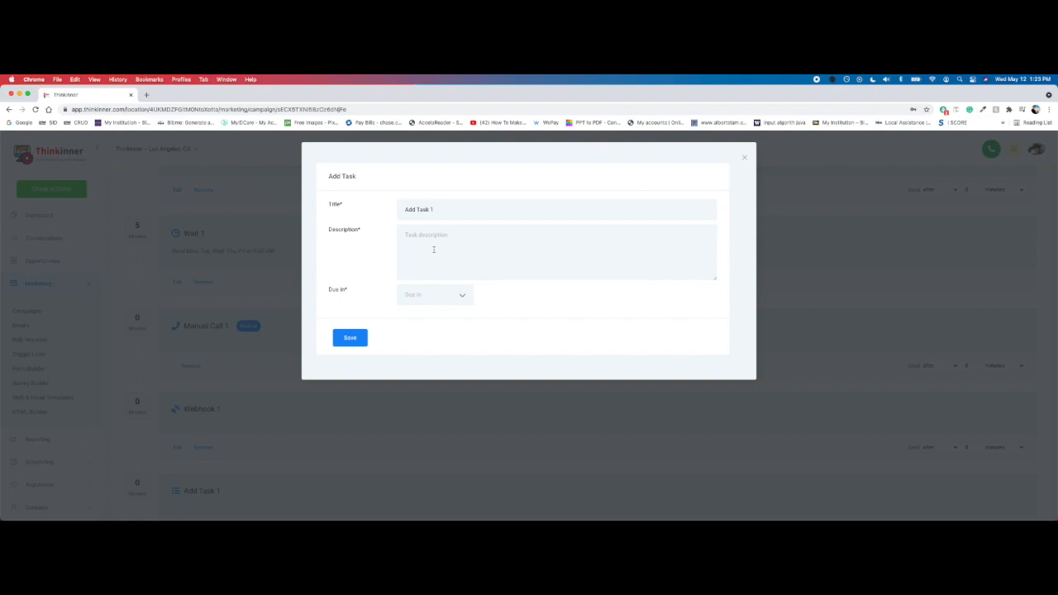
left_click(445, 236)
type("Schedule")
type(" CLien")
key("BackSpace")
key("BackSpace")
key("BackSpace")
type("lead uber rid")
- Make the task due in 1 day and save the task event
left_click(462, 294)
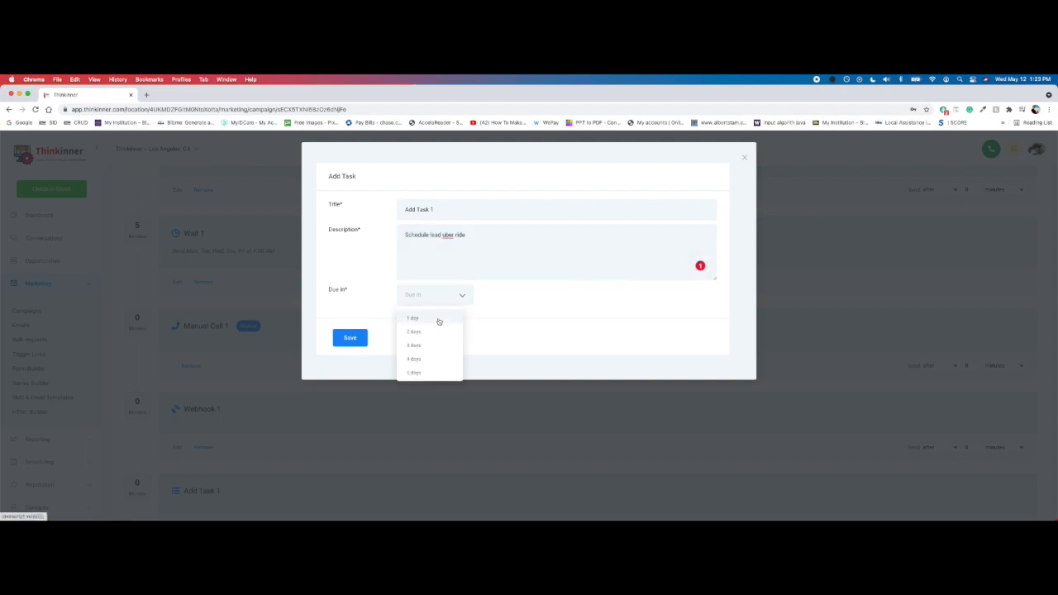
left_click(439, 321)
left_click(361, 340)
scroll(444, 378, "down", 2)
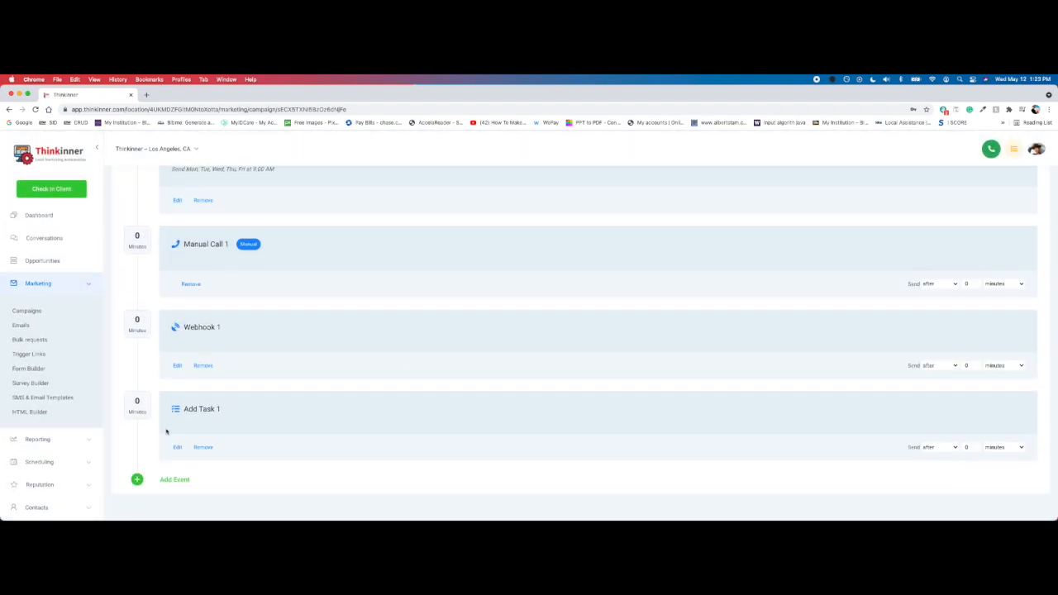
- Open the Manual Actions page for contacts to check for pending manual tasks
scroll(68, 447, "down", 3)
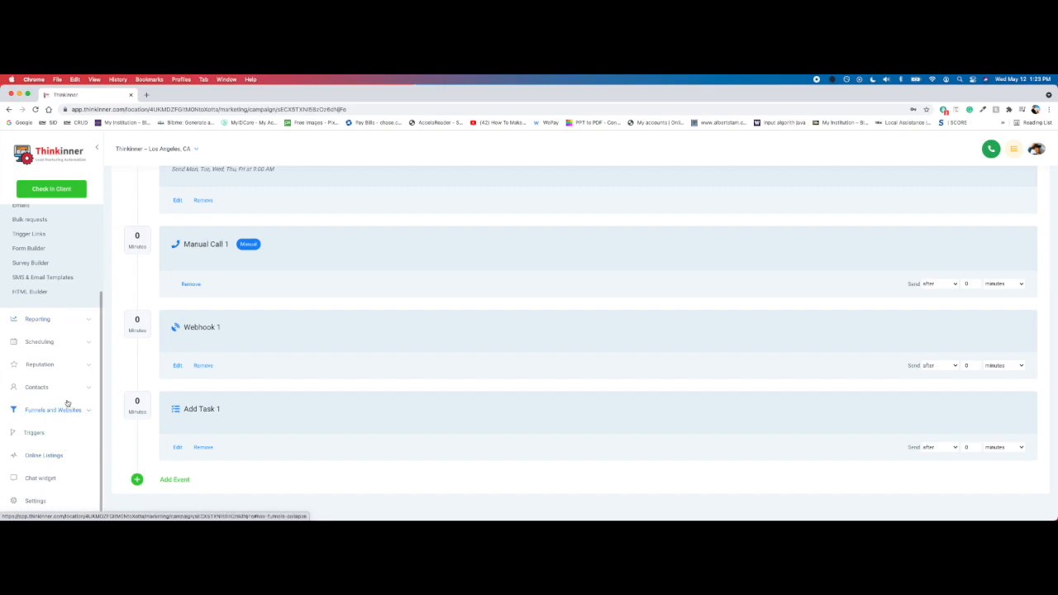
left_click(61, 388)
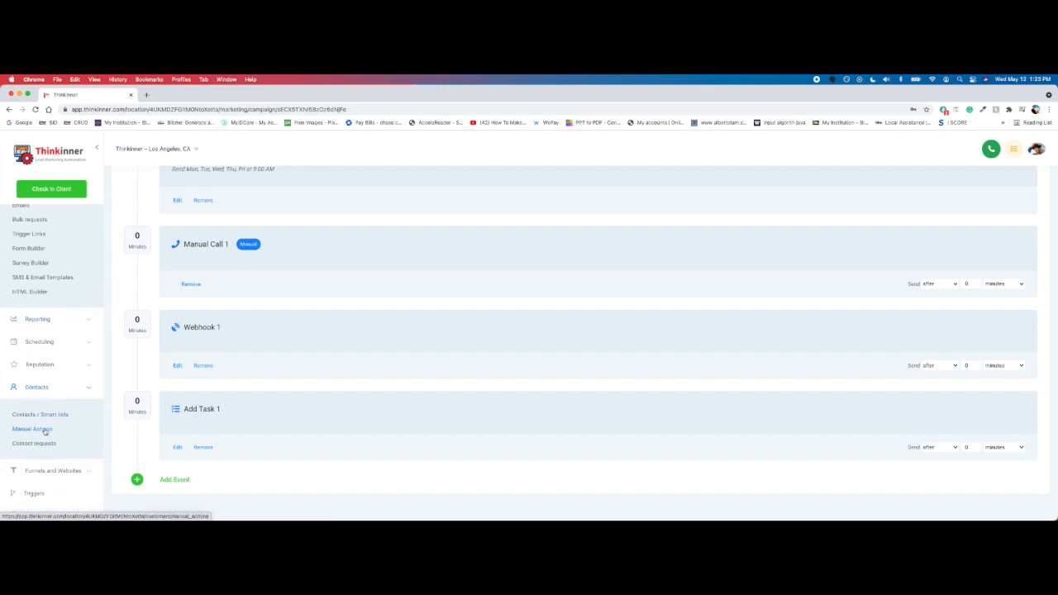
left_click(45, 430)
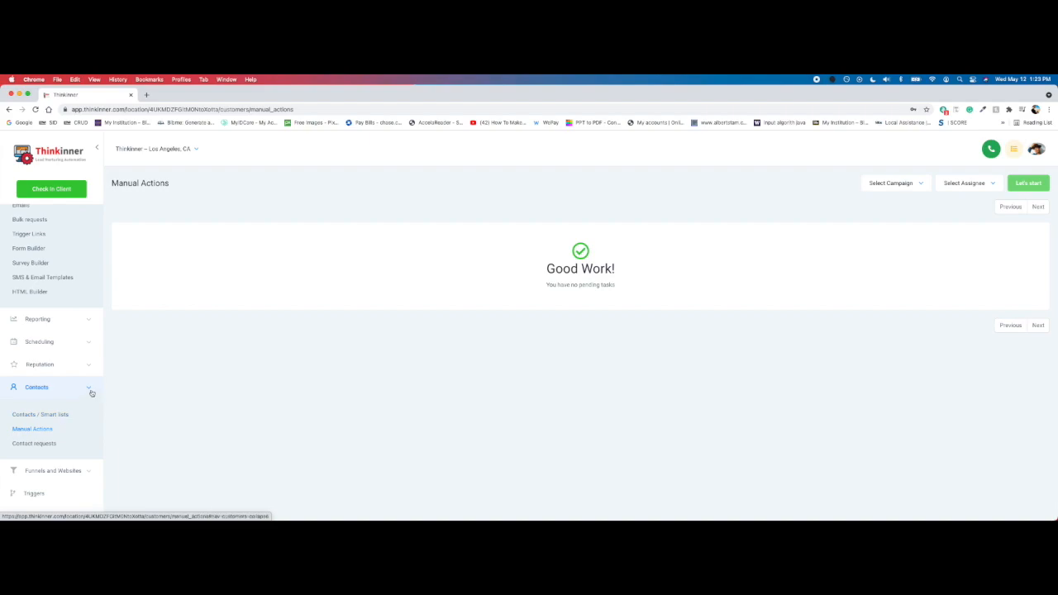
- Return to the campaign list and open the Test campaign
scroll(62, 248, "up", 3)
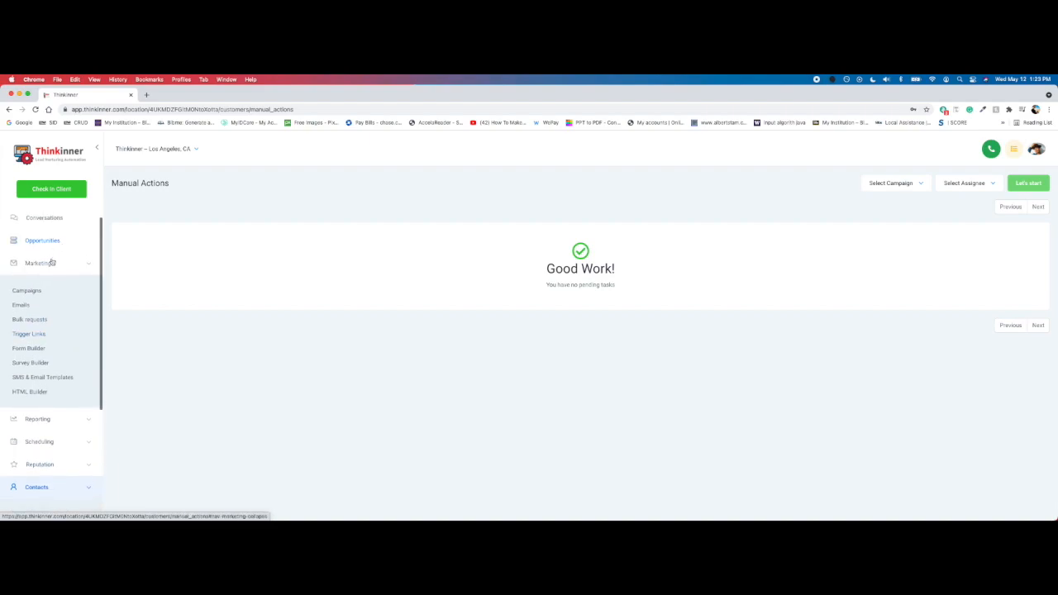
left_click(38, 291)
scroll(148, 347, "down", 2)
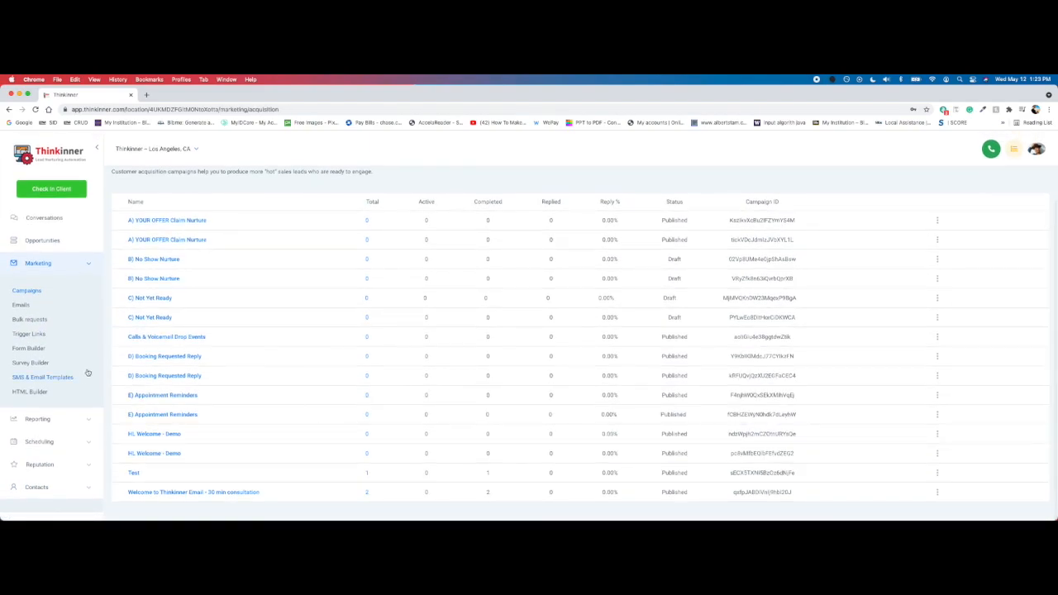
left_click(134, 472)
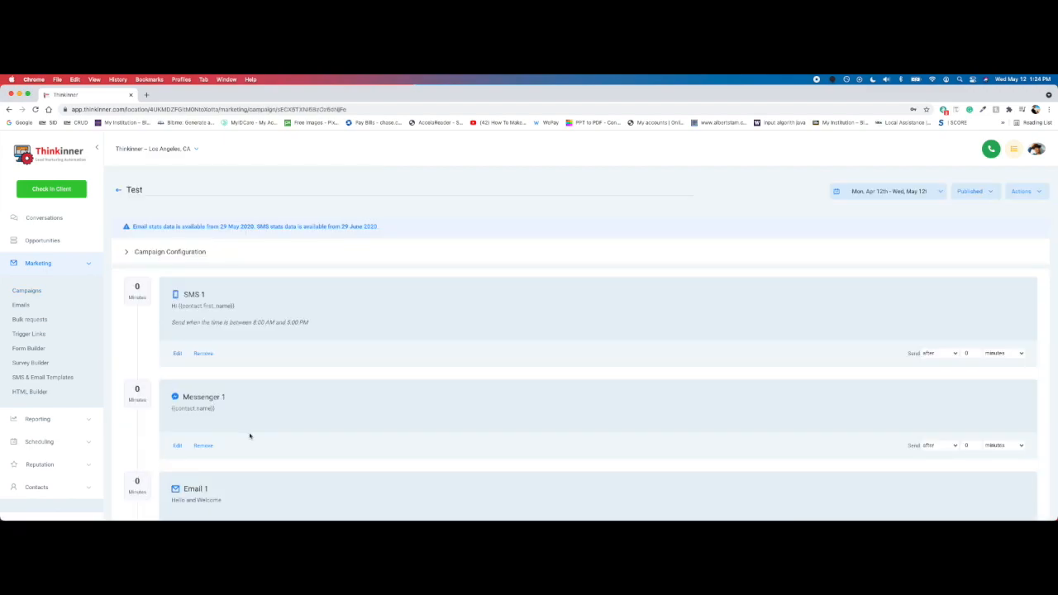
- Open the first listed contact's record and view the tasks assigned to it
left_click(37, 487)
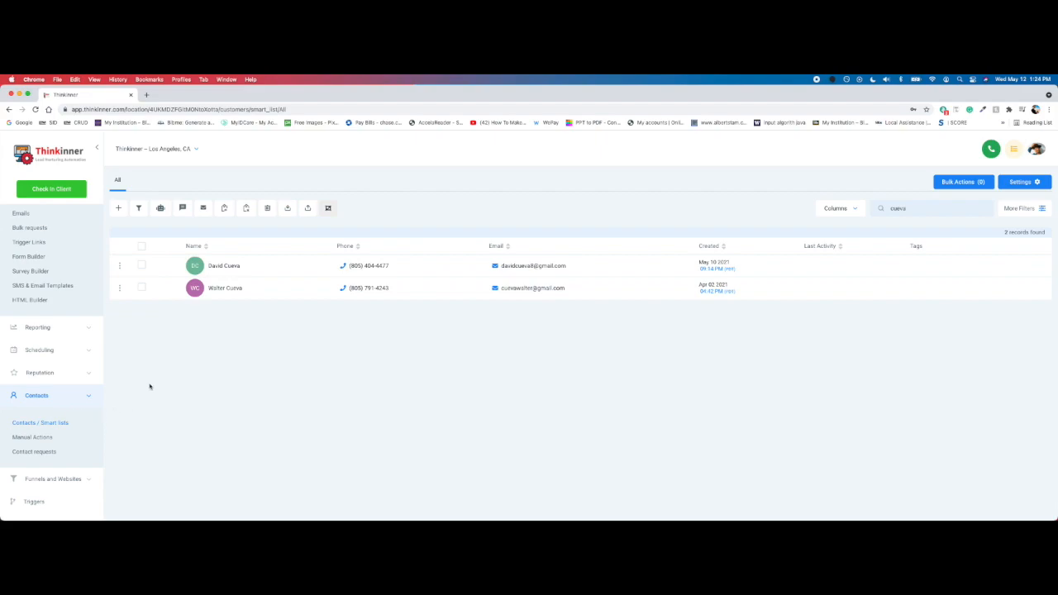
left_click(231, 268)
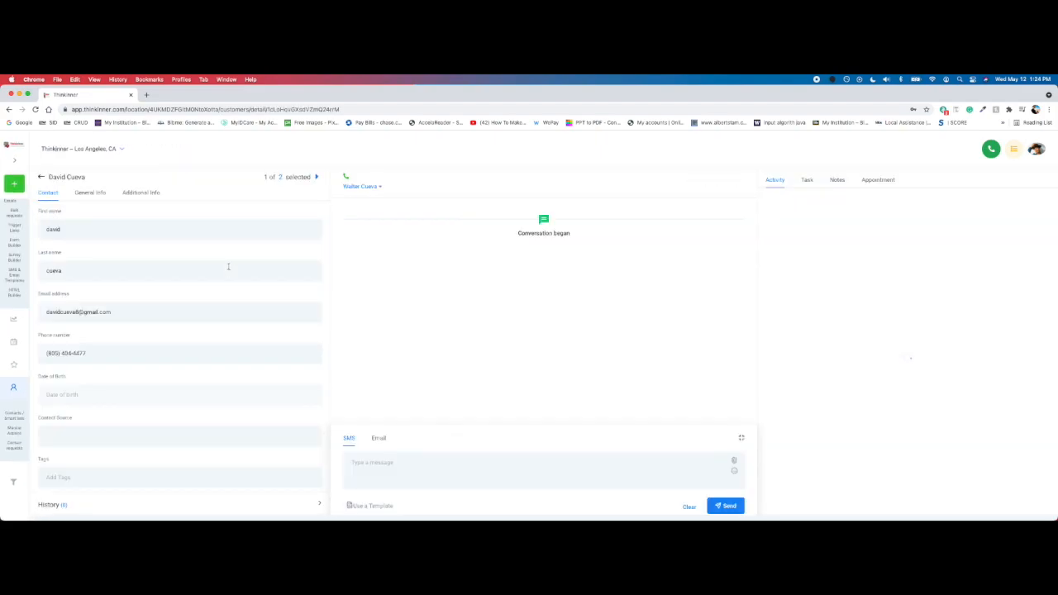
left_click(807, 184)
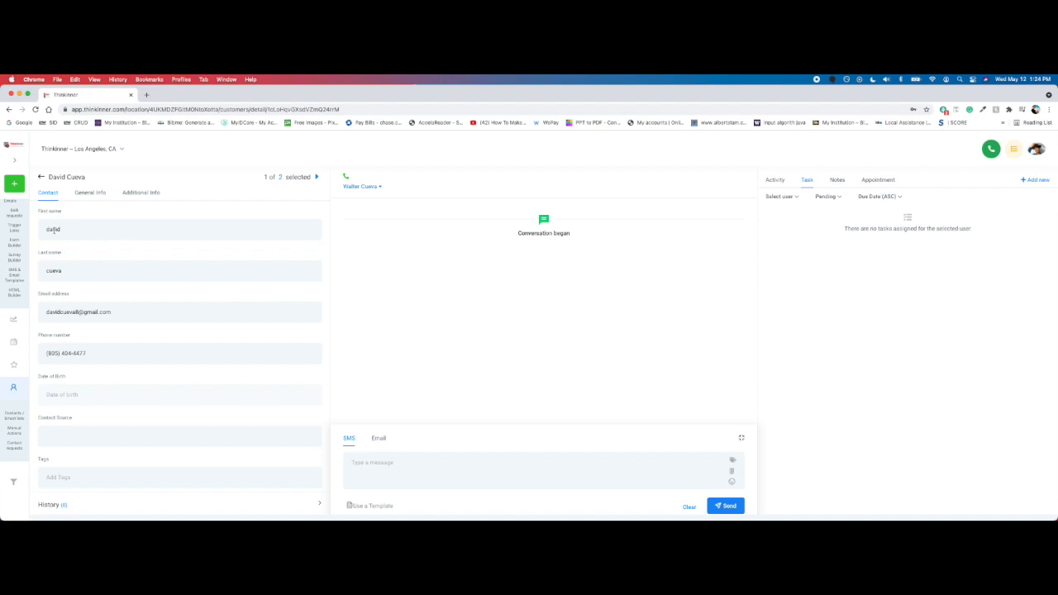
- Leave the contact record and reopen the Test campaign from the campaign list
left_click(40, 177)
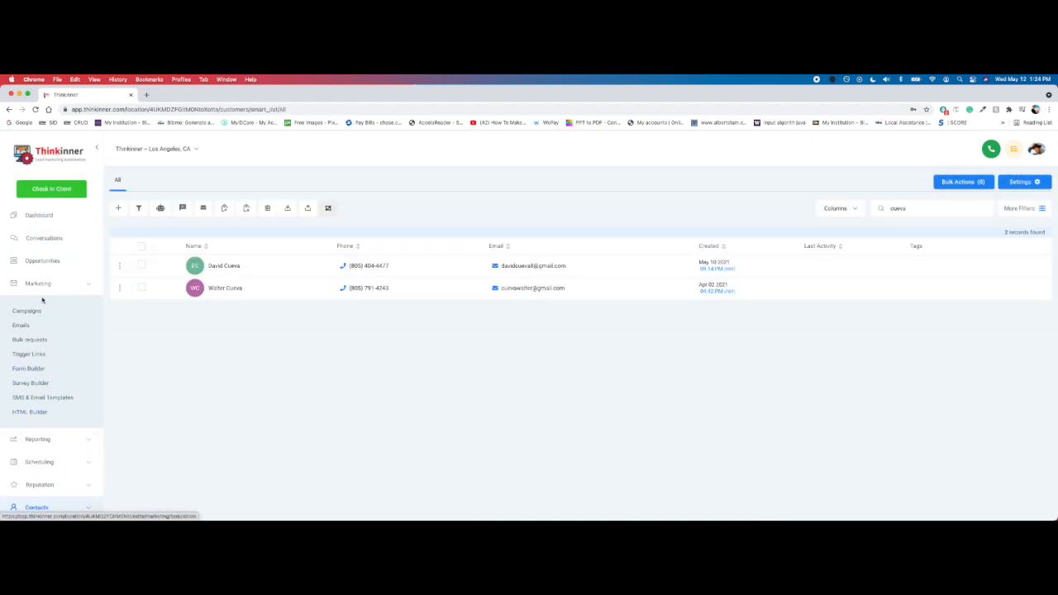
left_click(33, 311)
scroll(188, 446, "down", 2)
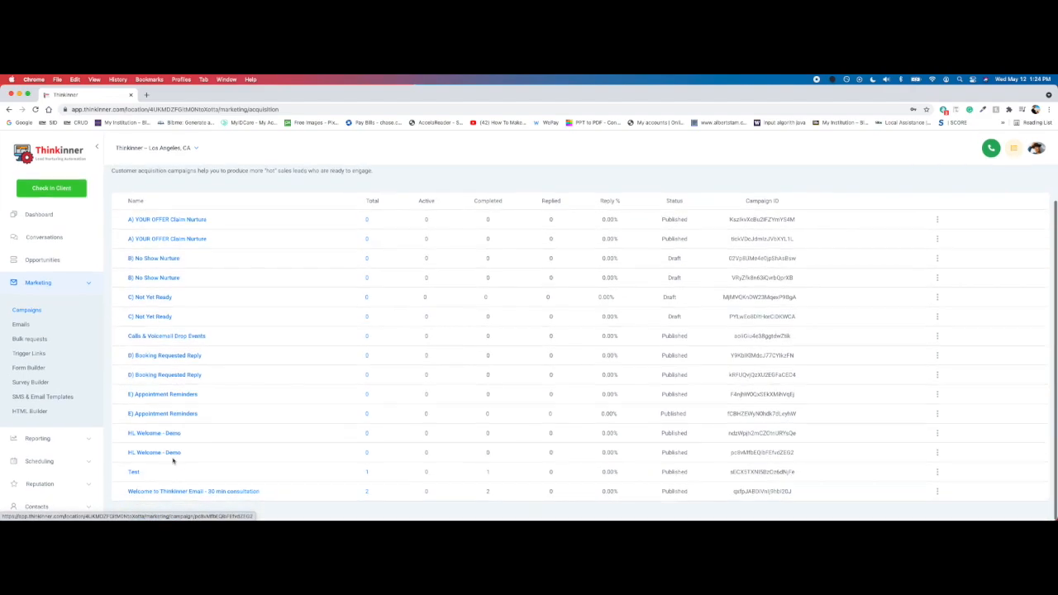
left_click(130, 474)
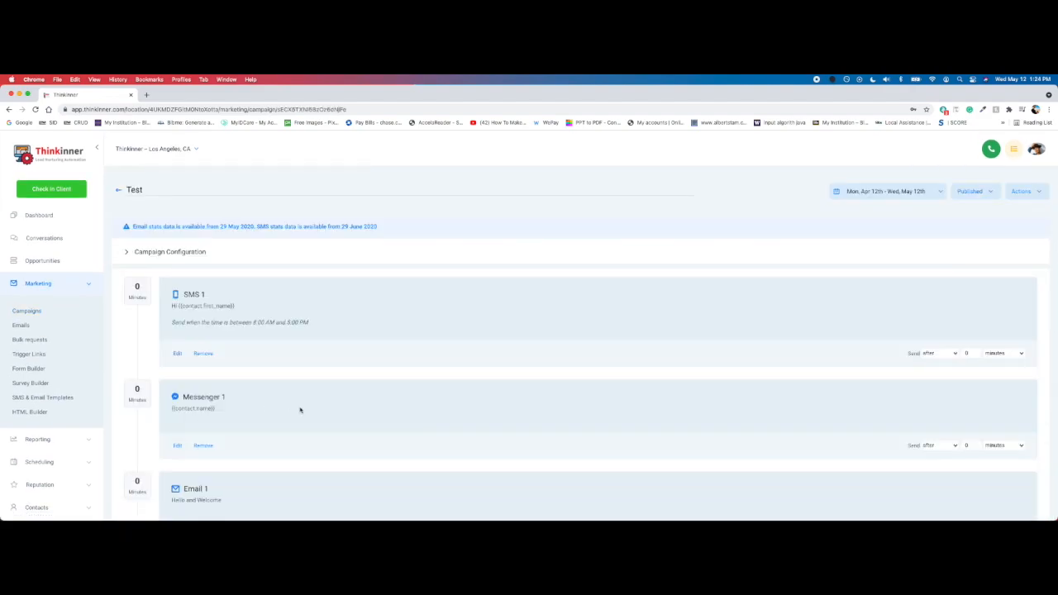
- Review all events in the Test campaign and the send timing options of the SMS 1 event
scroll(300, 408, "down", 10)
scroll(300, 409, "up", 10)
left_click(949, 354)
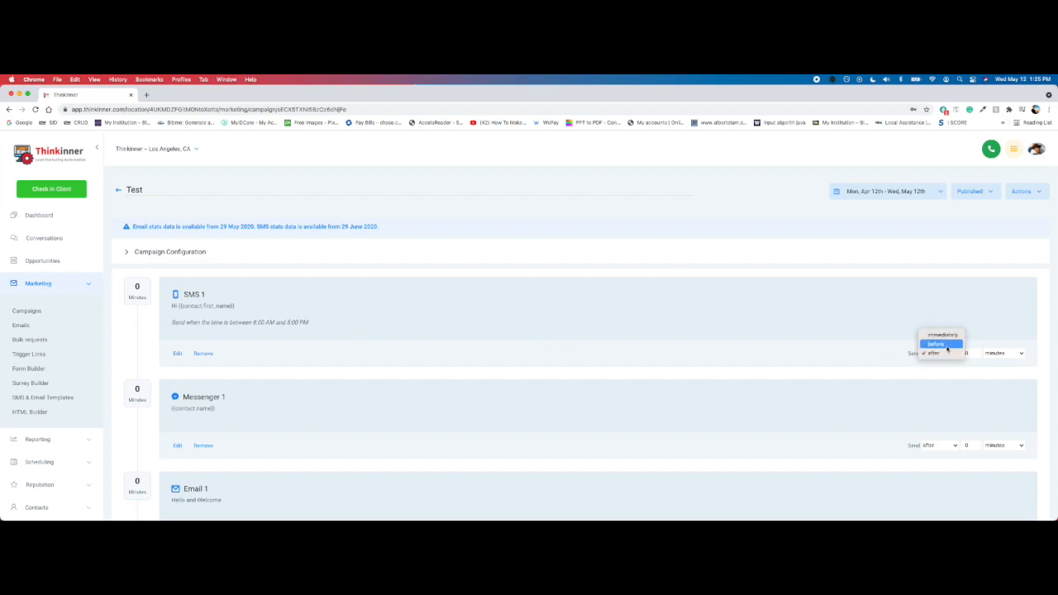
left_click(898, 387)
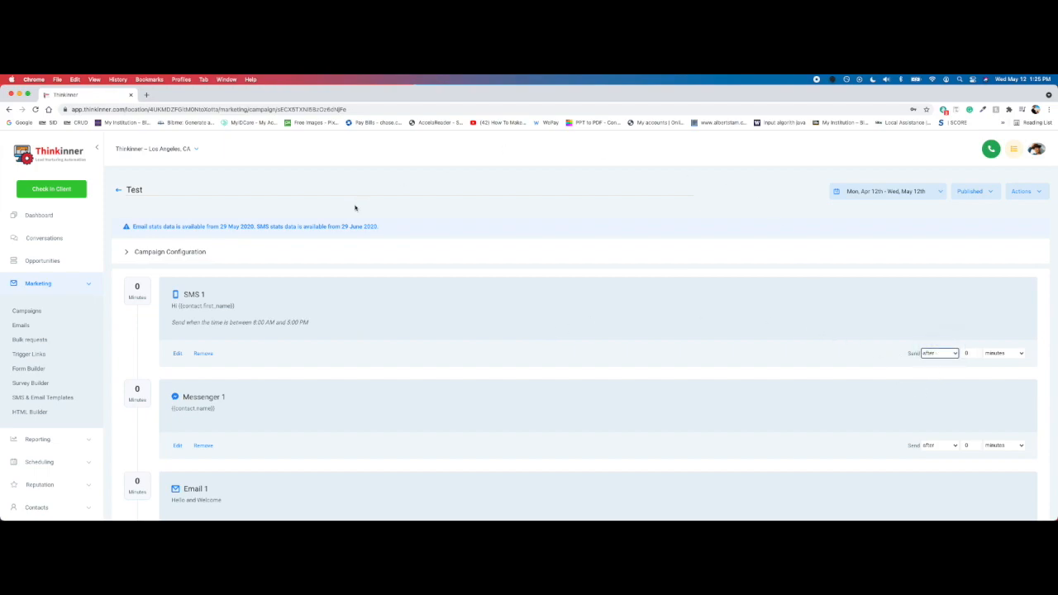